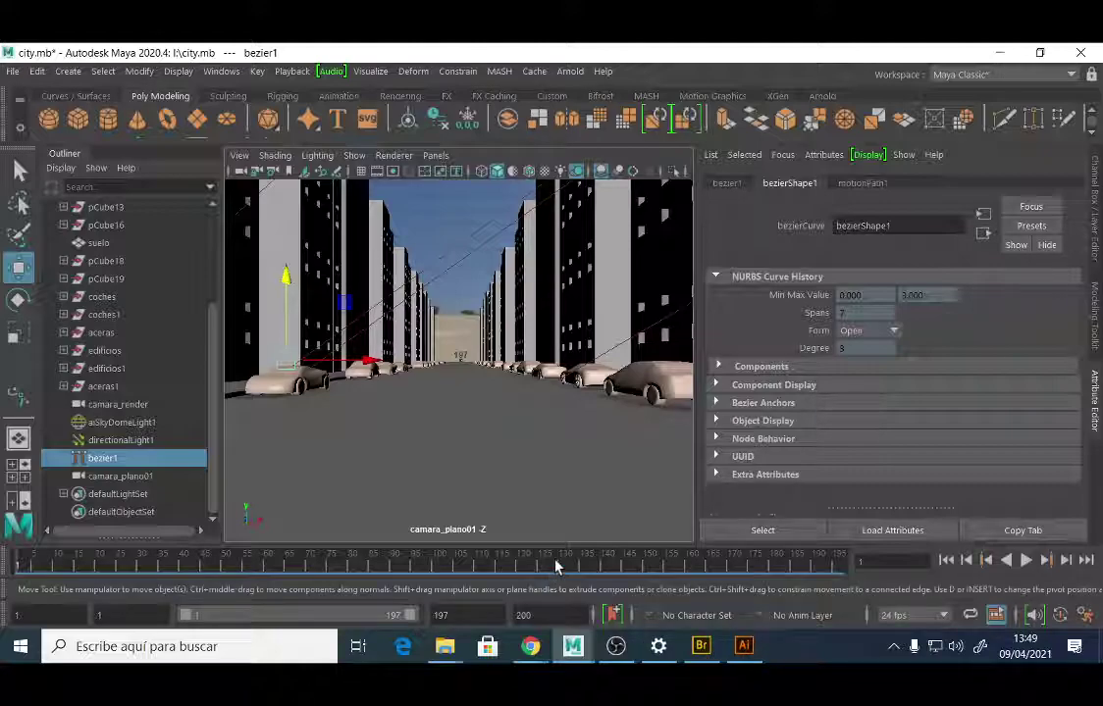
Set the timeline's playback speed to Real-time.
right_click(589, 561)
mouse_move(721, 408)
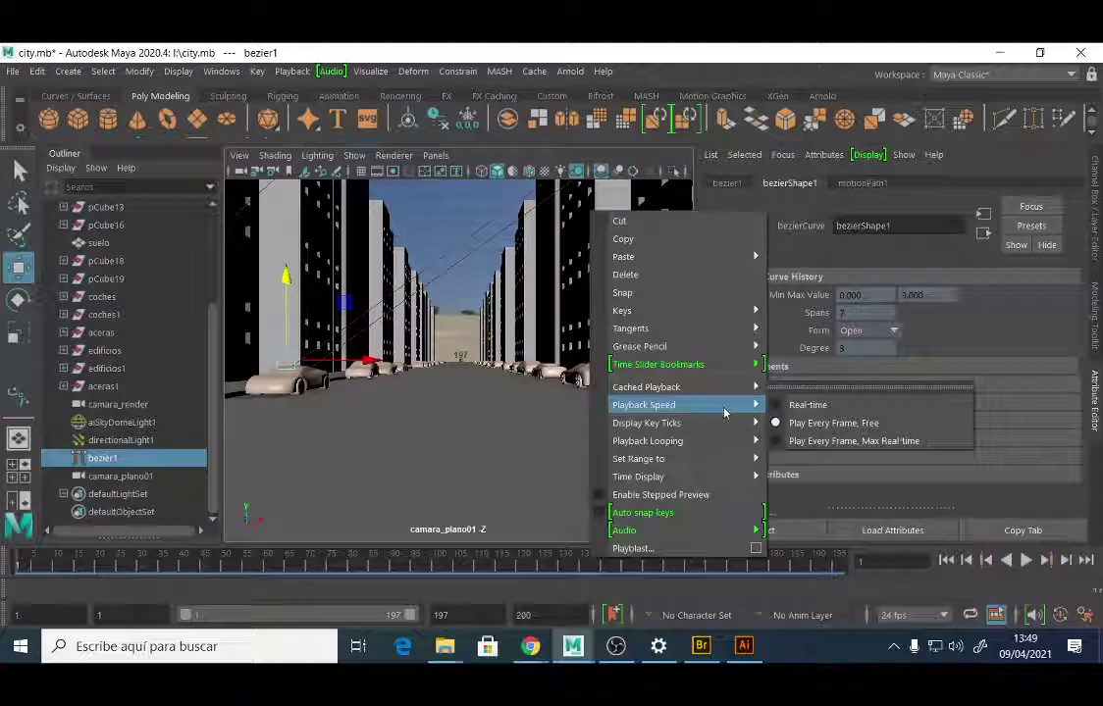
click(776, 405)
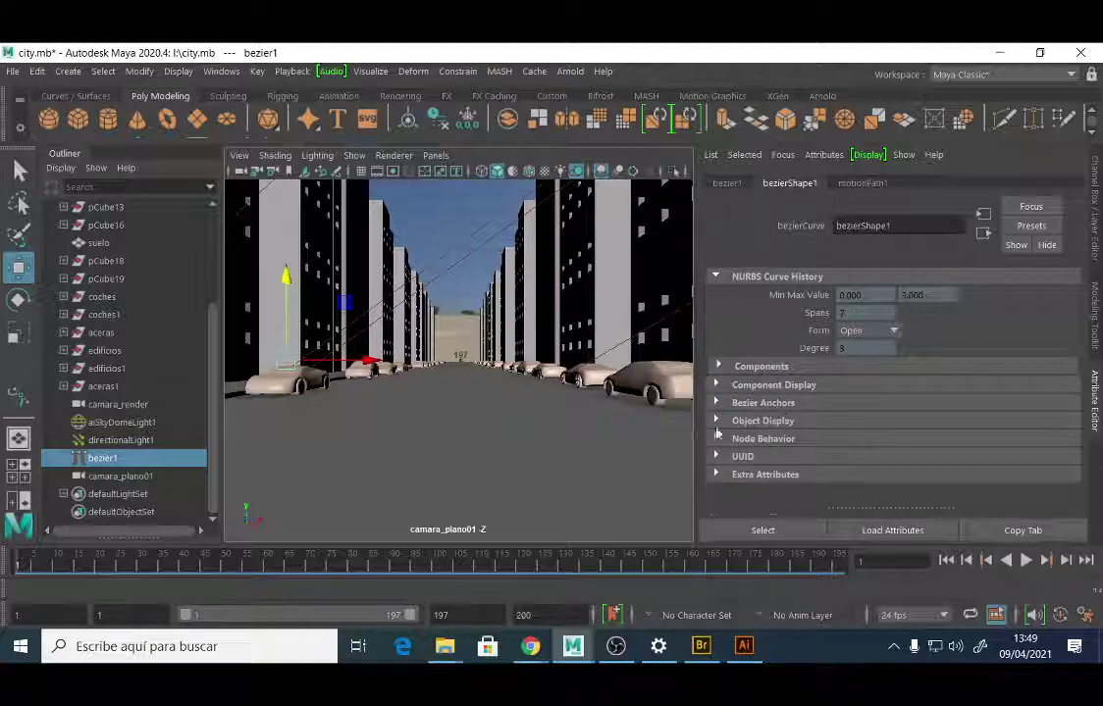
Render a test image of the street with Arnold, briefly play the animation, and close the render window.
click(570, 72)
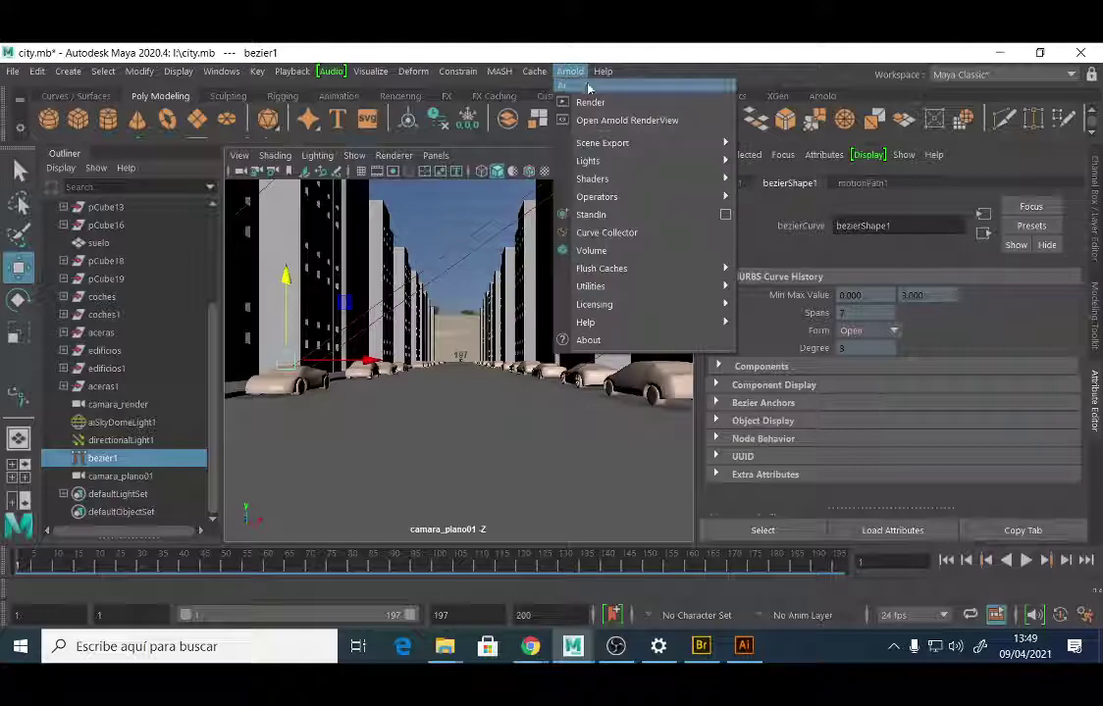
click(590, 102)
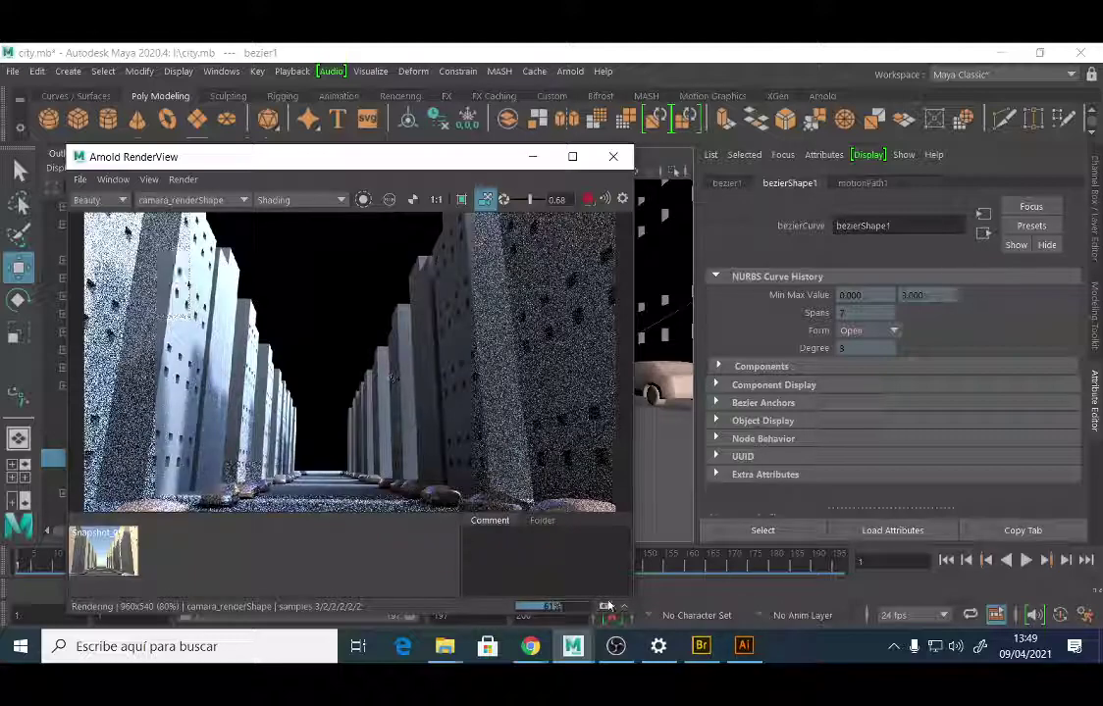
click(1026, 562)
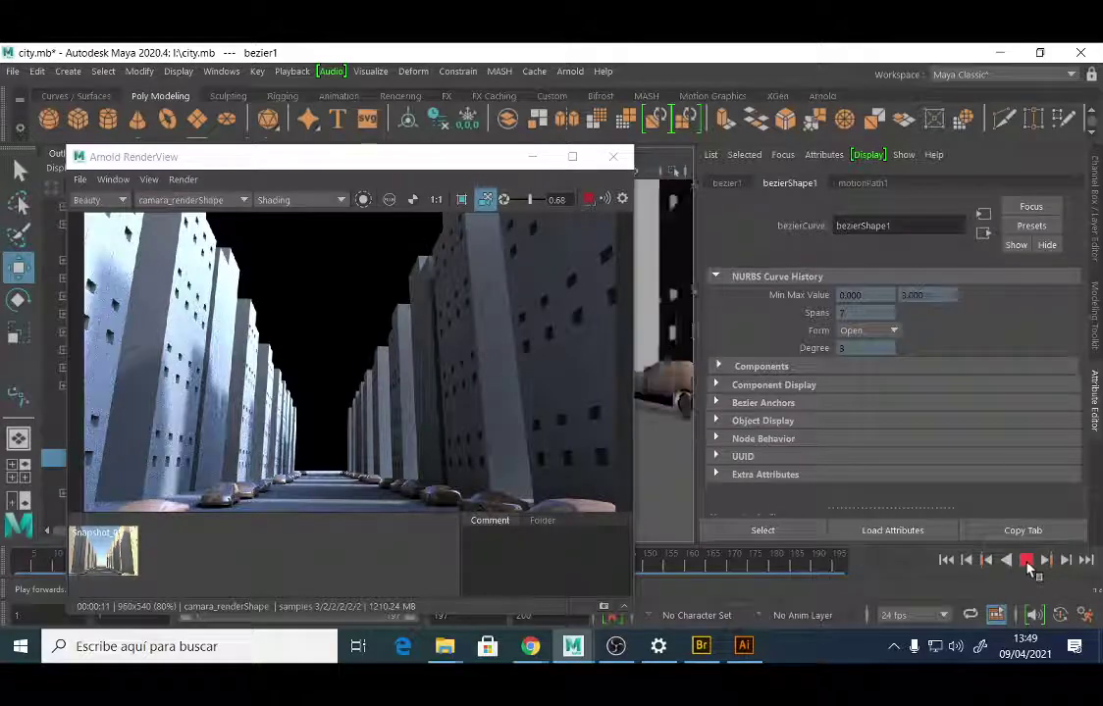
click(1026, 563)
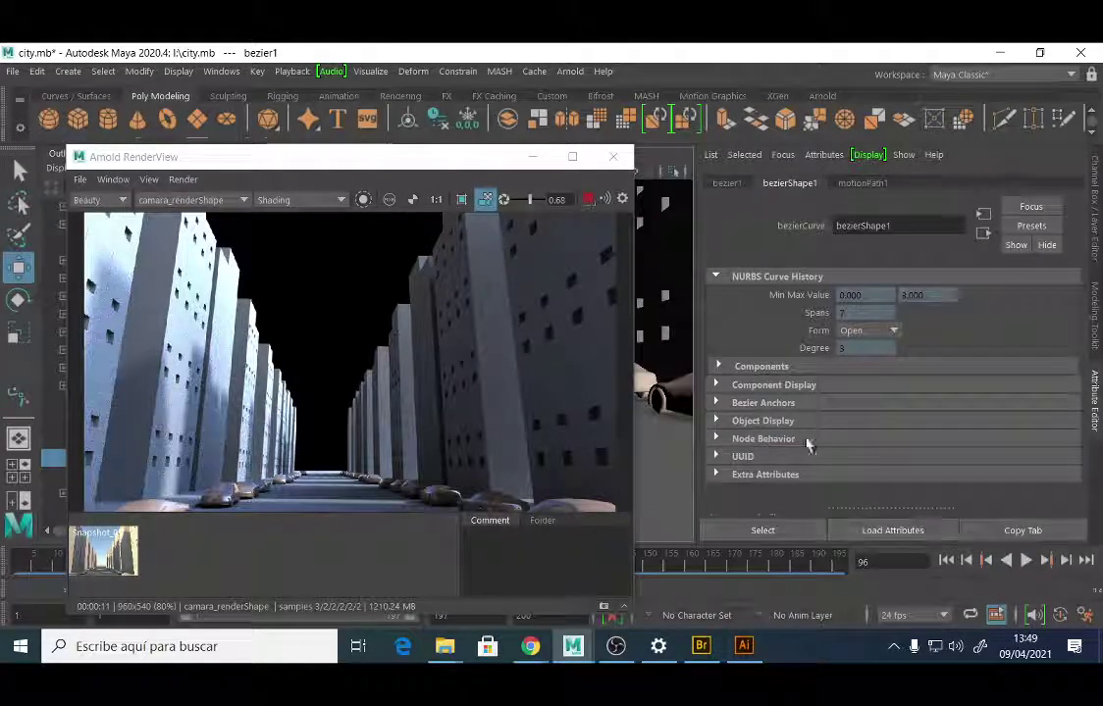
click(613, 158)
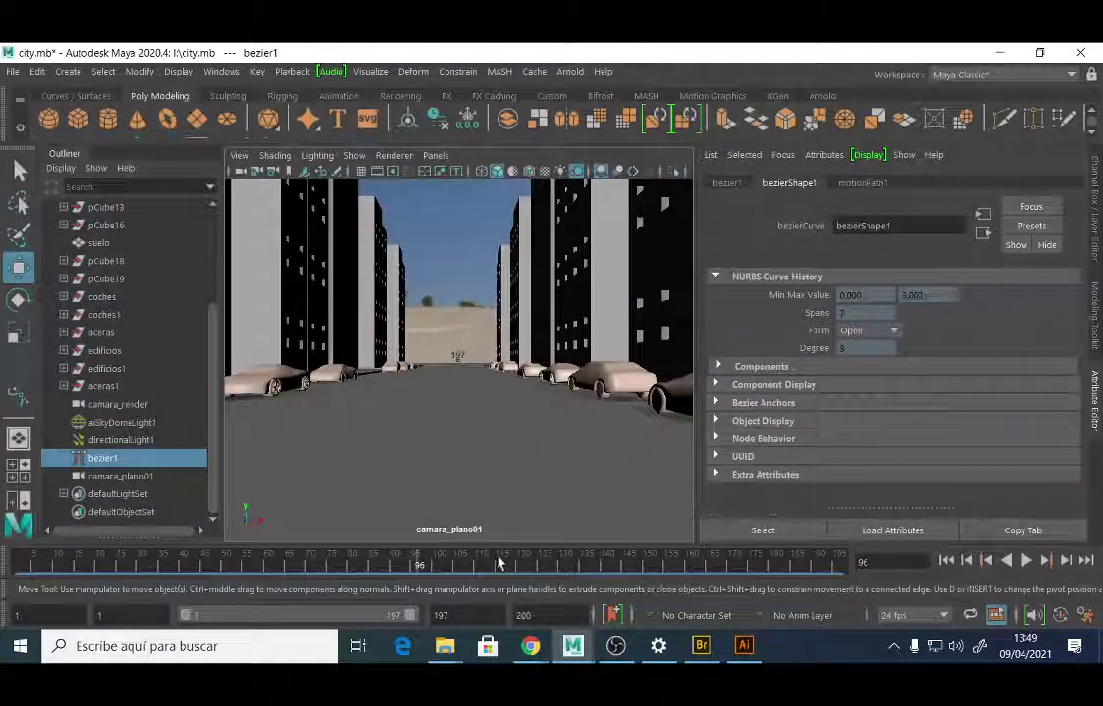
right_click(501, 566)
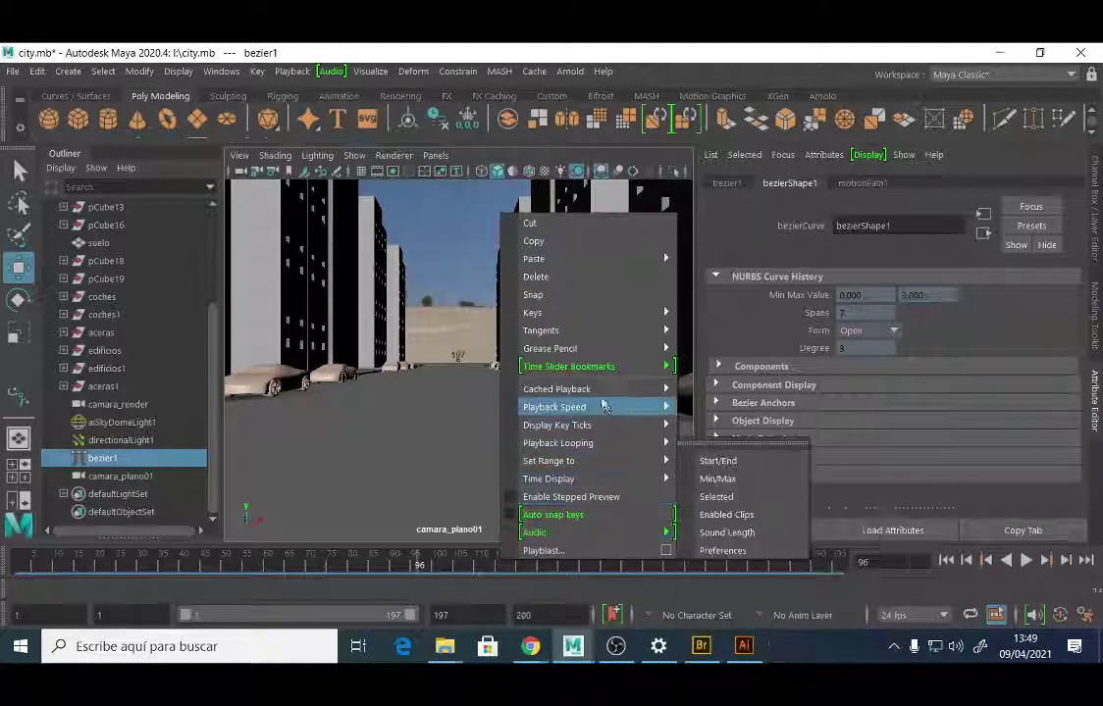
mouse_move(592, 392)
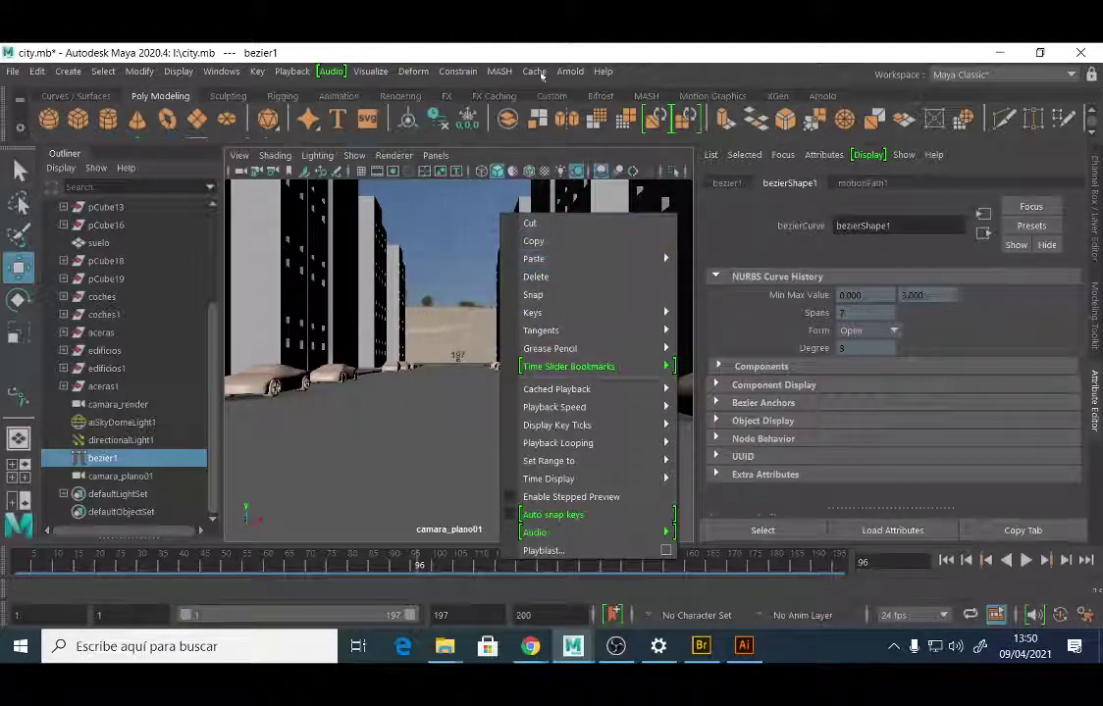
click(679, 296)
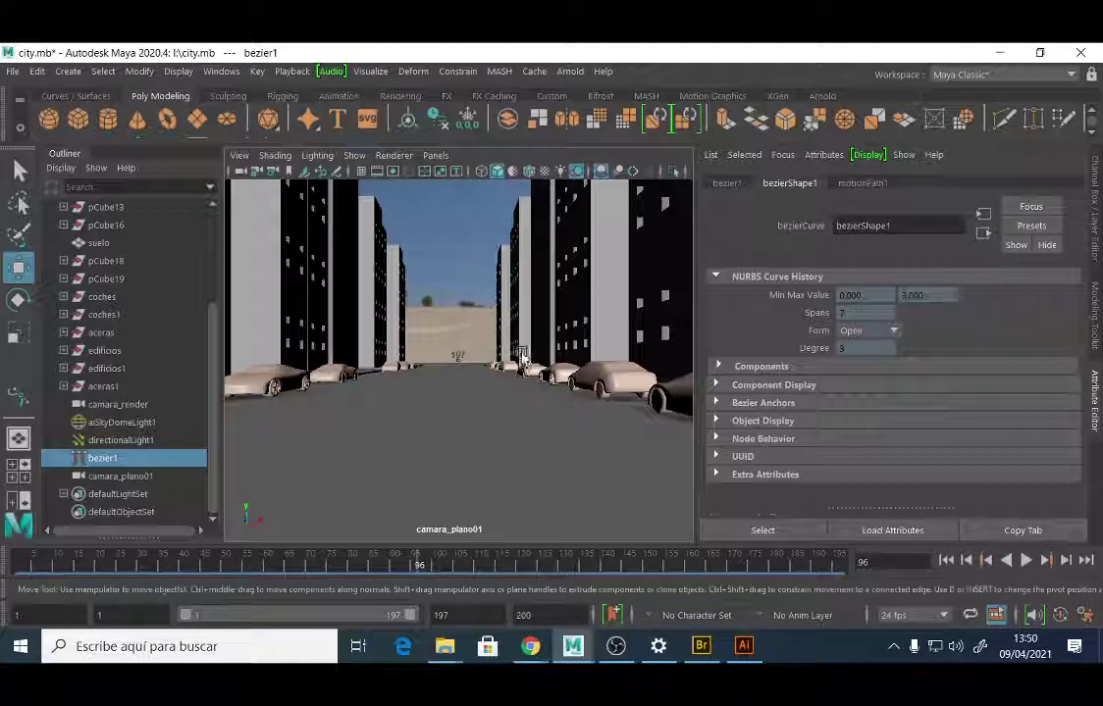
Play the street animation through camara_plano01, and stop the playback.
key(alt+v)
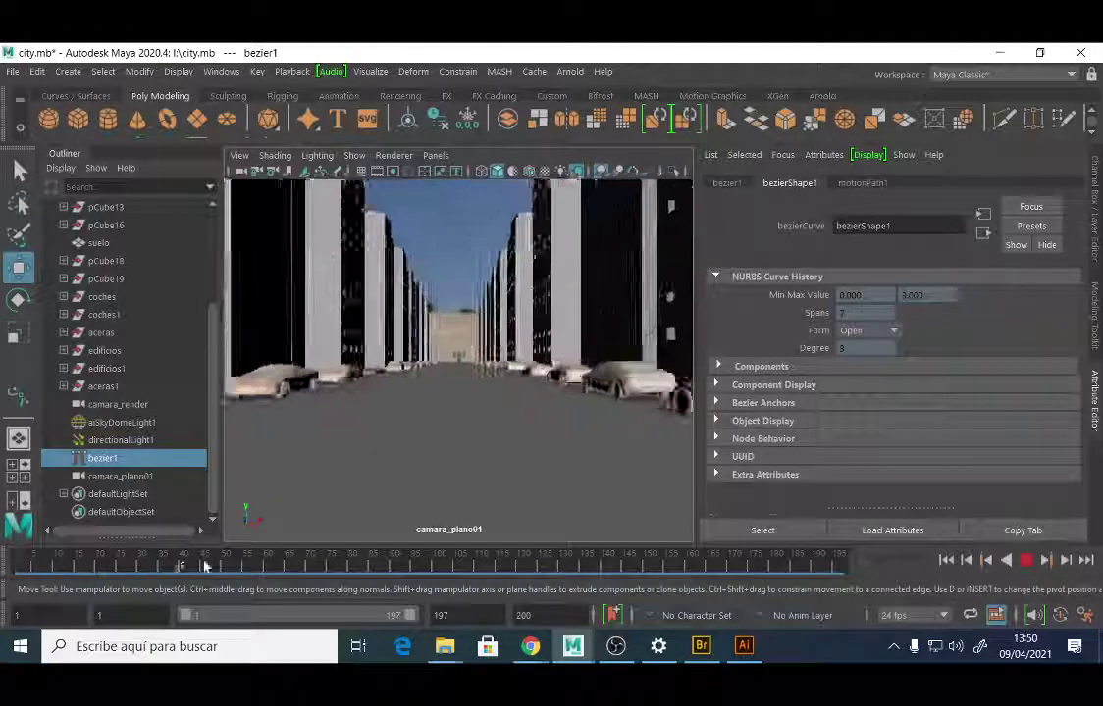
key(Escape)
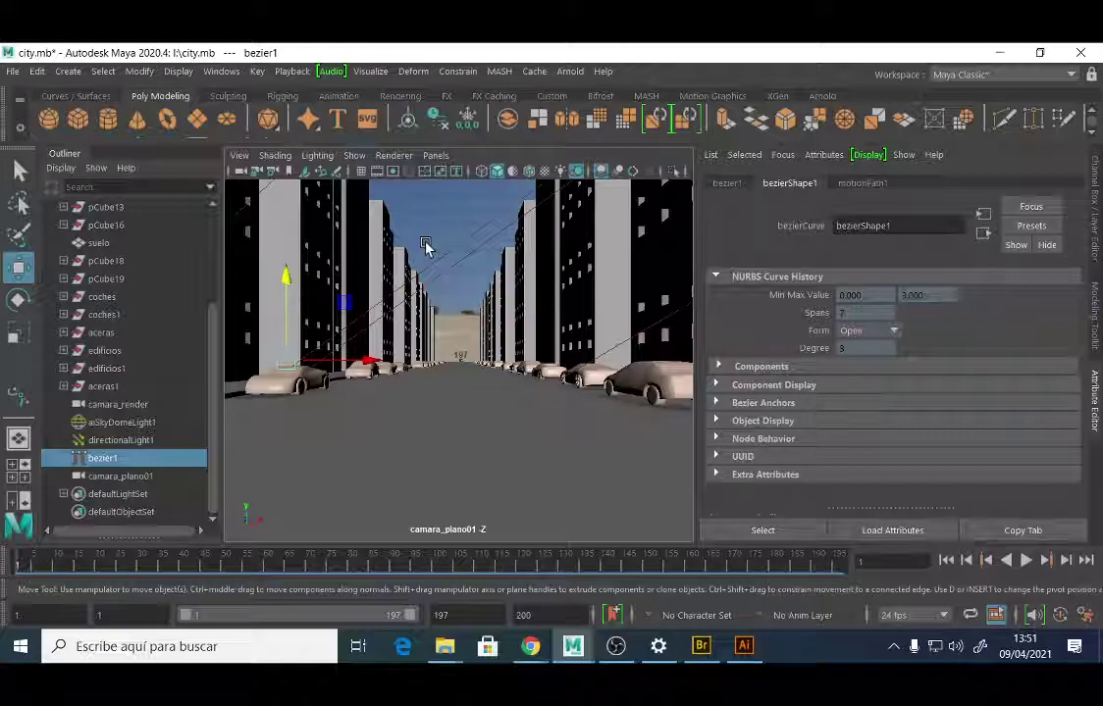
Show the four-view layout and delete the camera camara_render beside the motion path.
key(space)
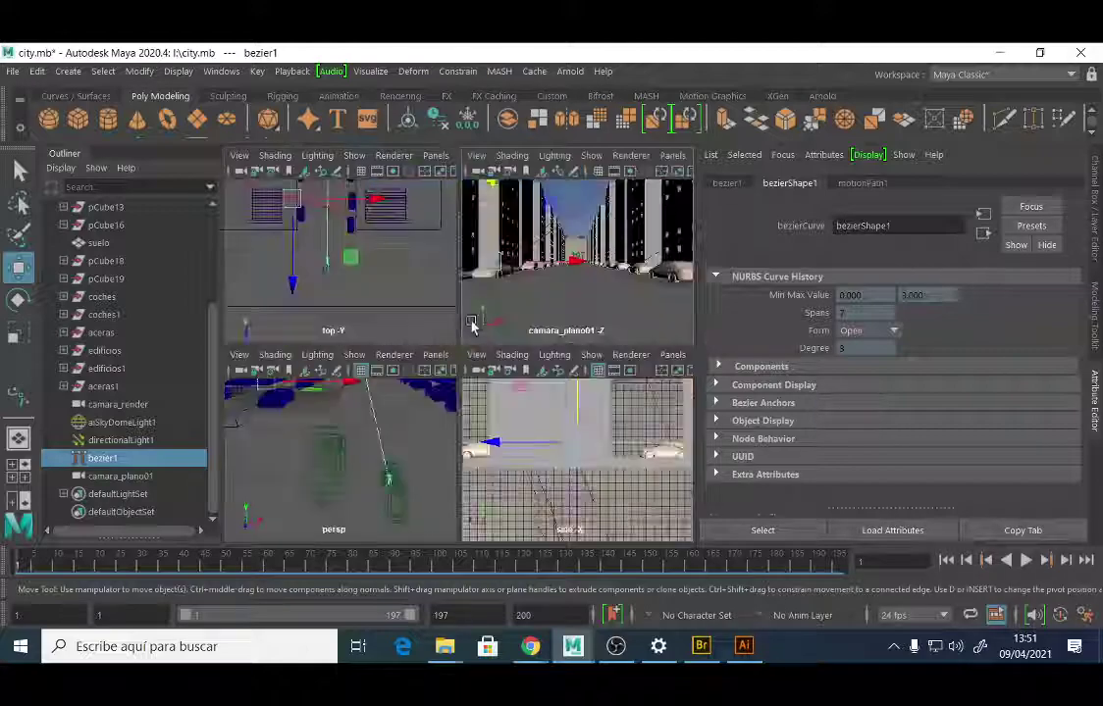
alt+right_drag(322, 272, 364, 222)
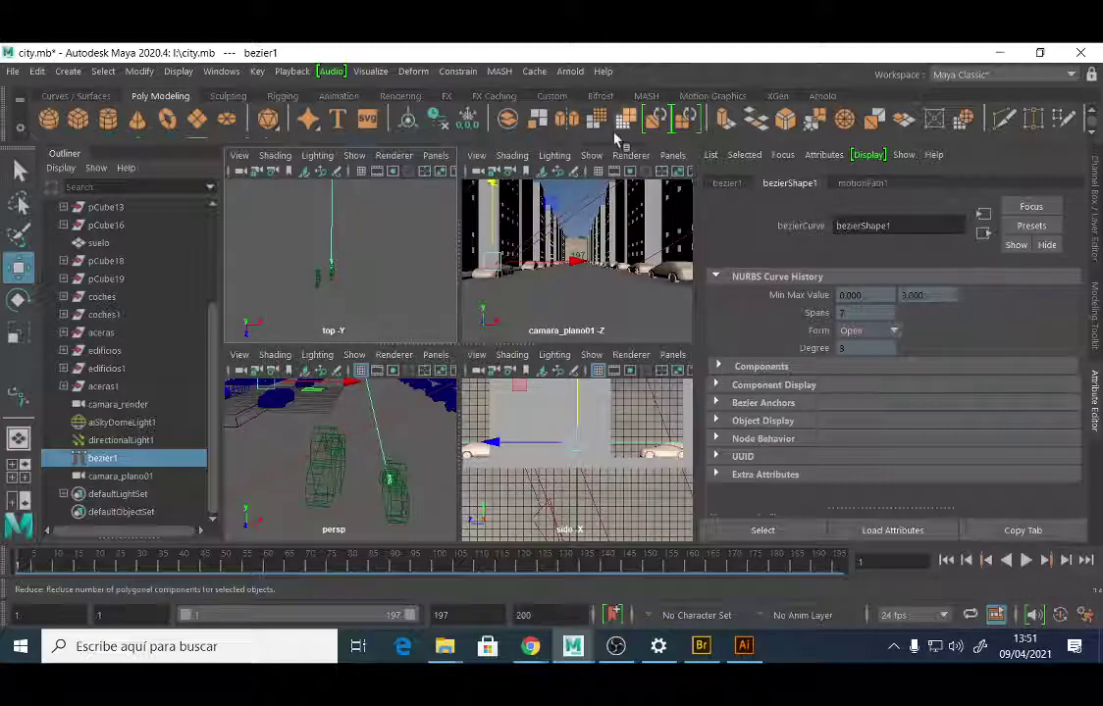
click(314, 284)
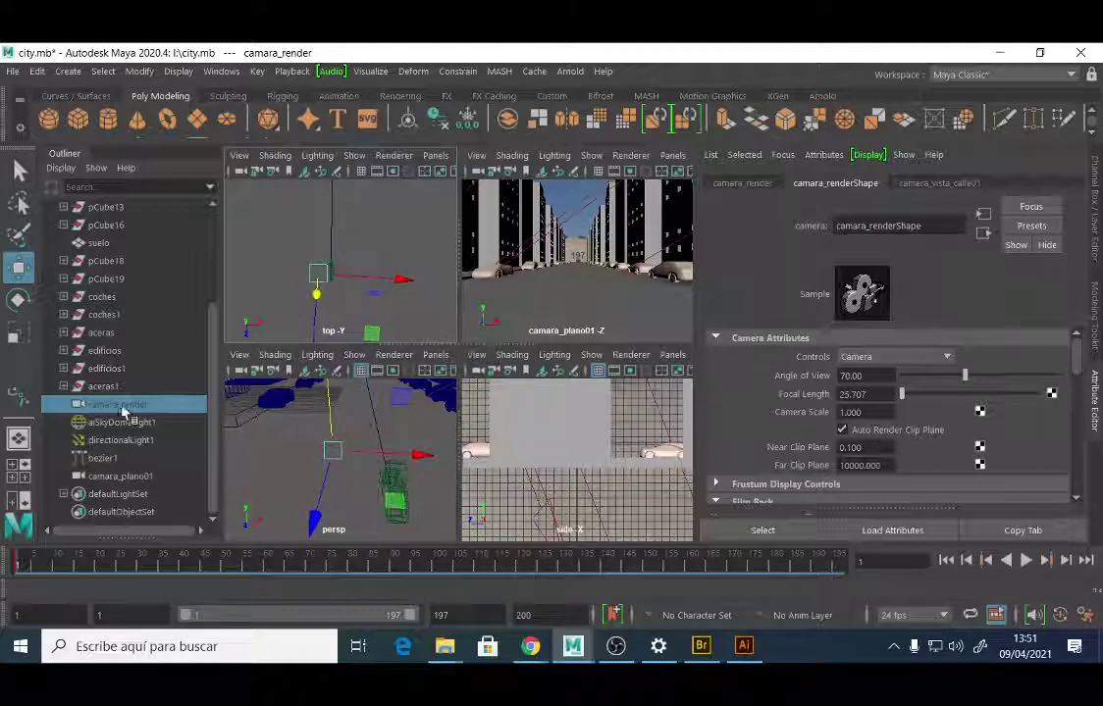
key(Delete)
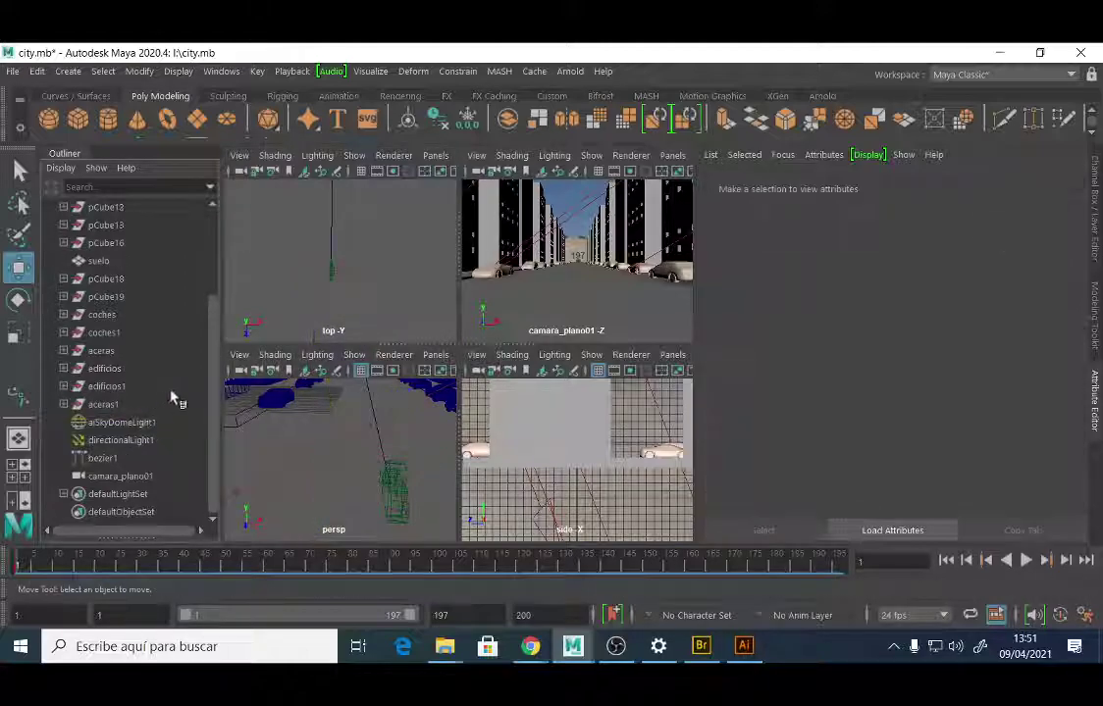
Open the Graph Editor for camara_plano01 and widen it to show the whole motion path curve.
click(328, 284)
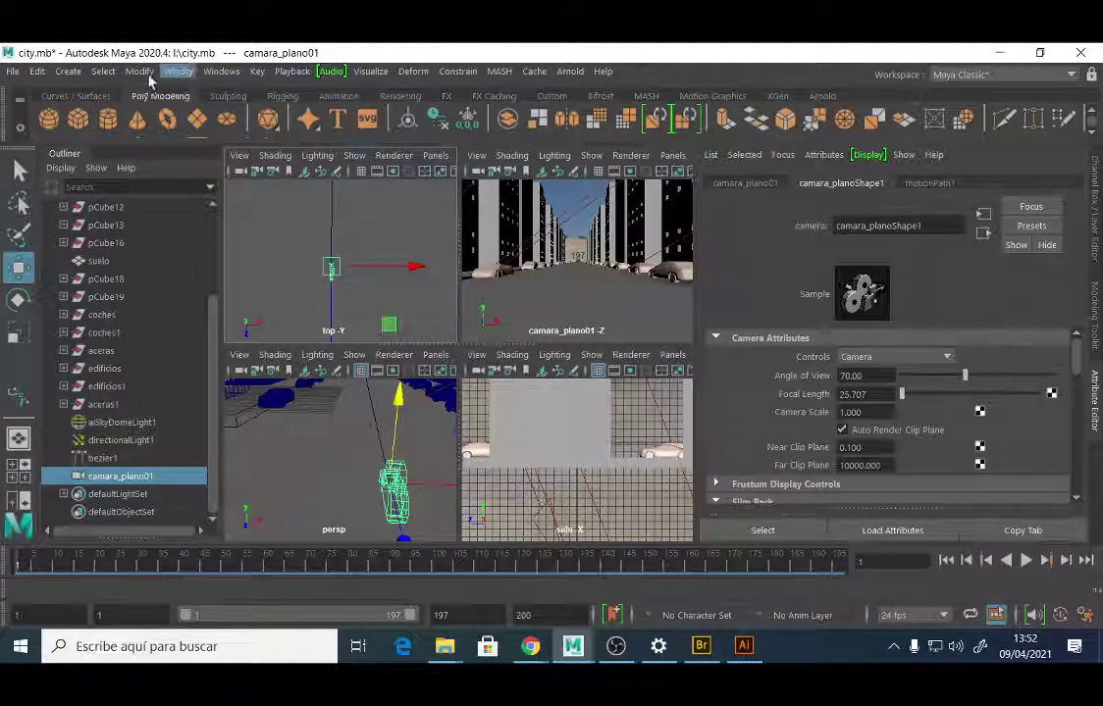
click(220, 73)
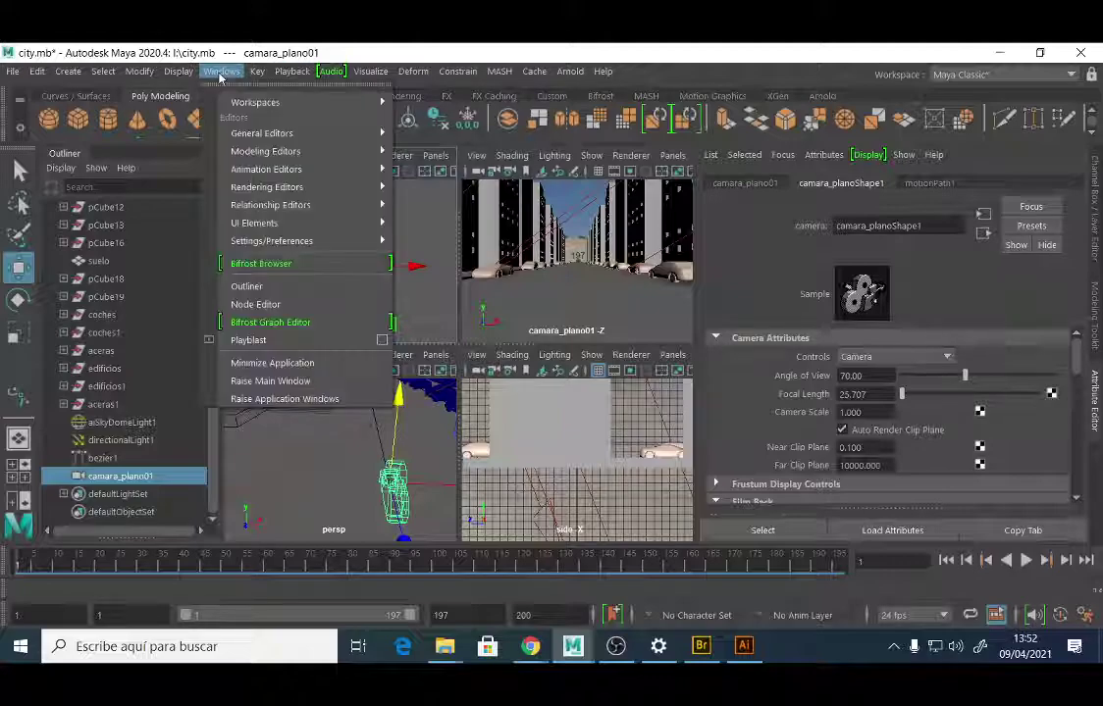
mouse_move(332, 174)
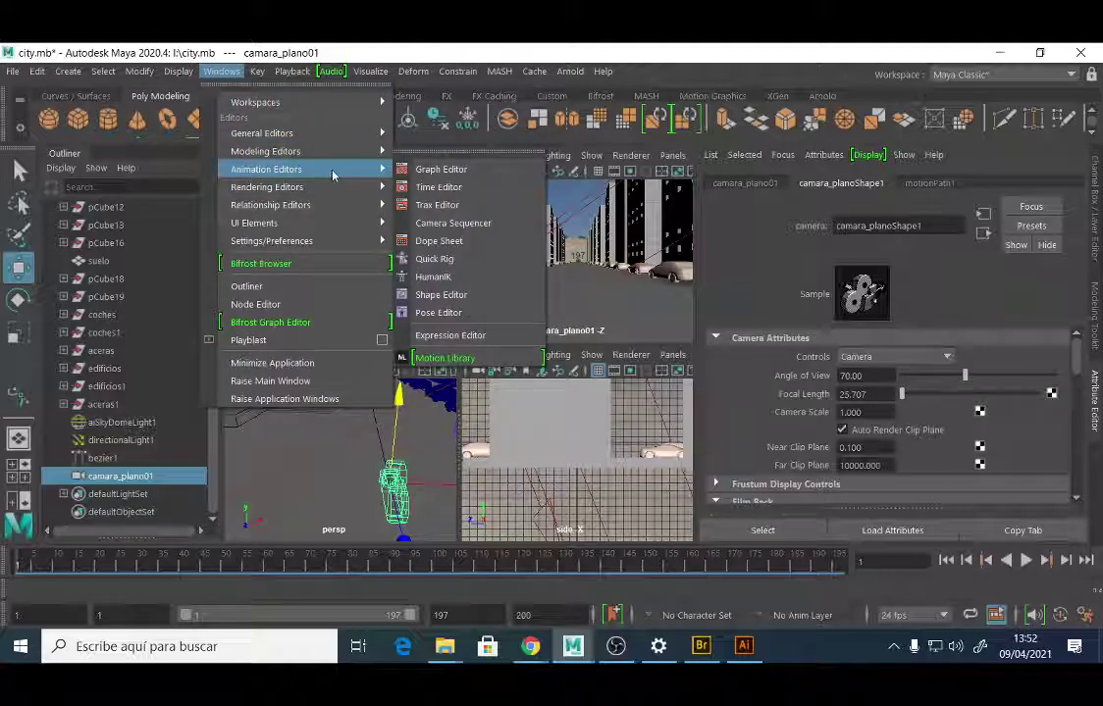
click(442, 170)
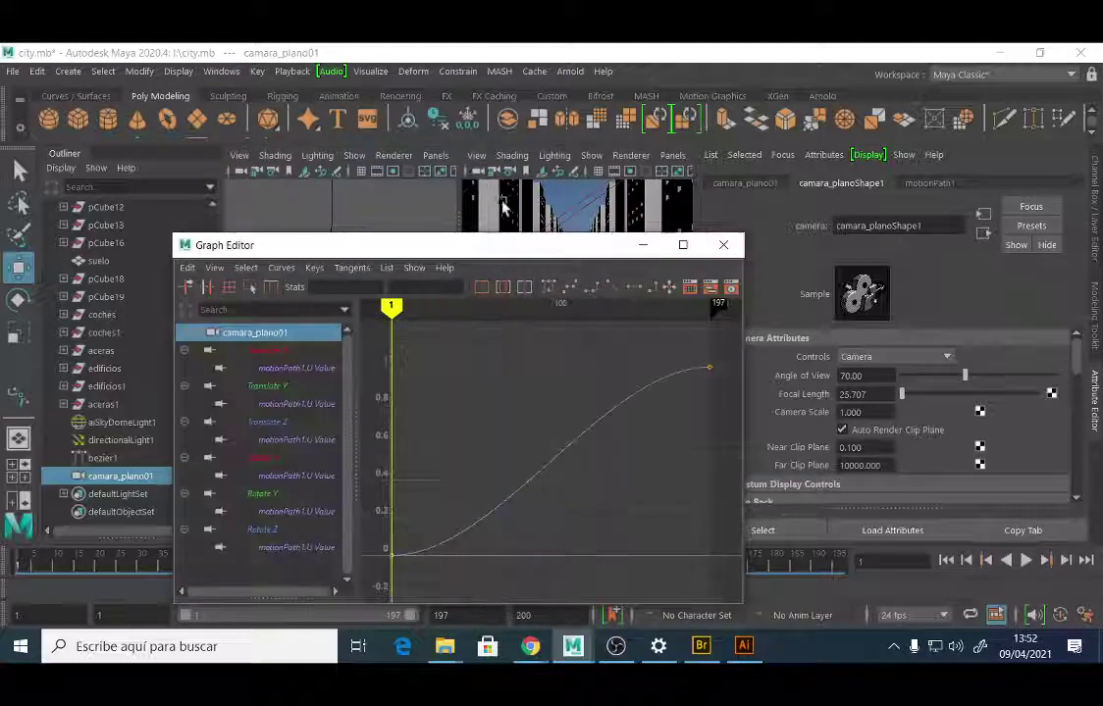
drag(475, 248, 439, 155)
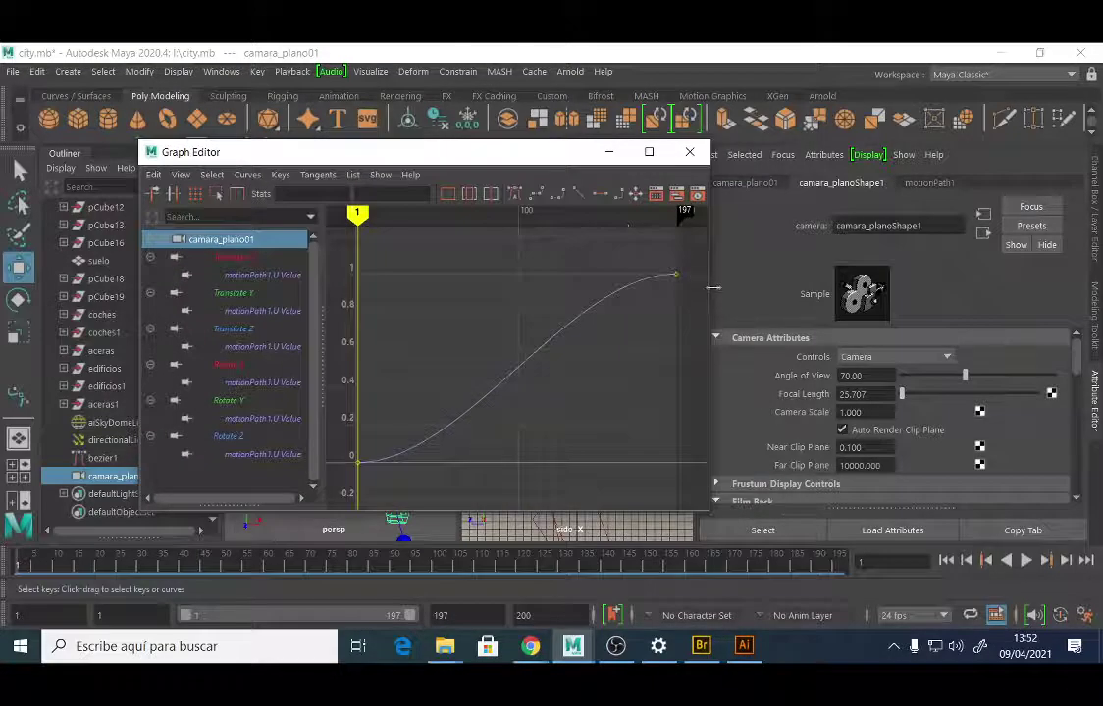
drag(712, 288, 1000, 304)
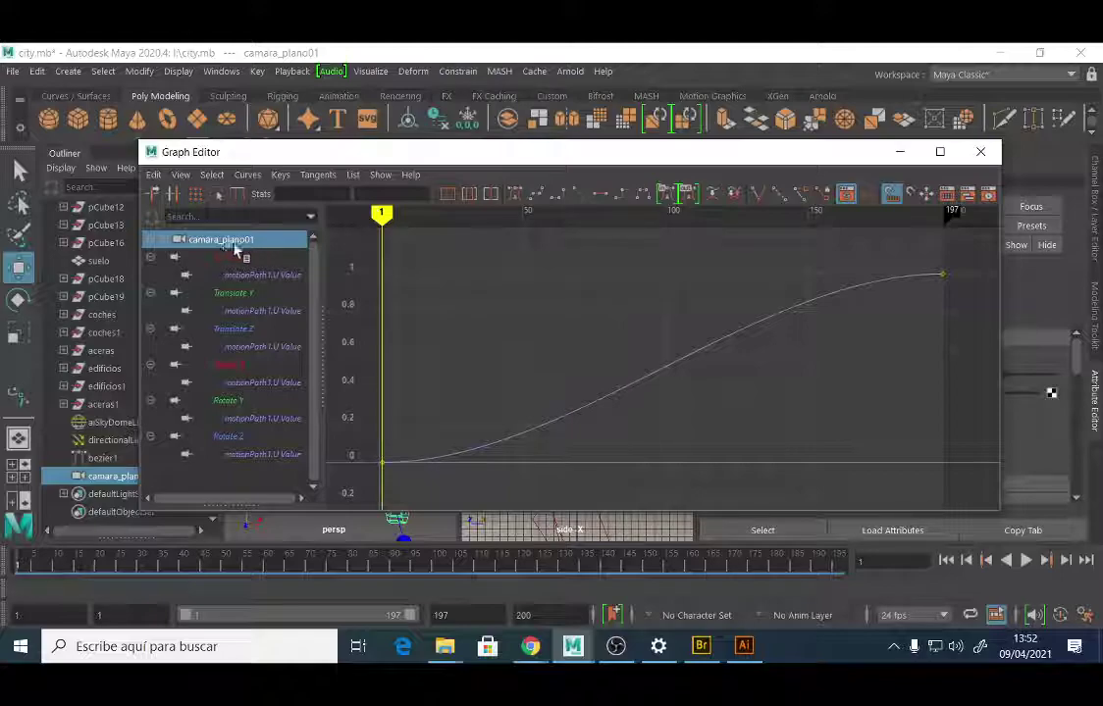
Give both end keys of camara_plano01's motion path curve linear tangents, and minimize the Graph Editor.
click(387, 415)
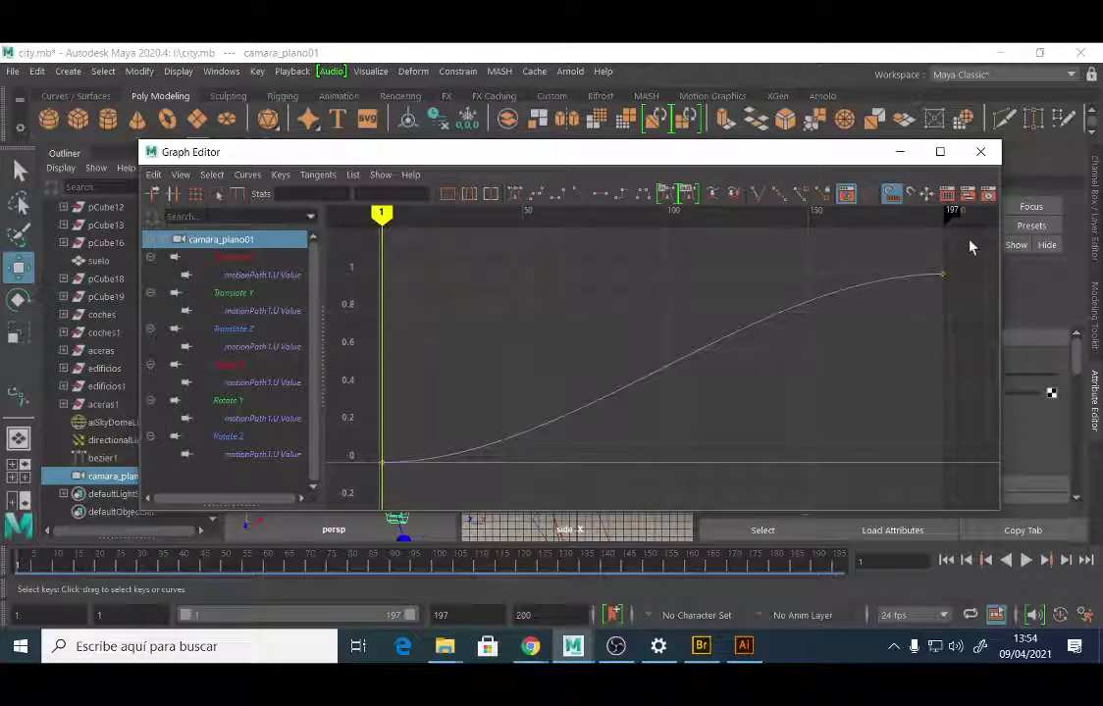
drag(967, 230, 377, 485)
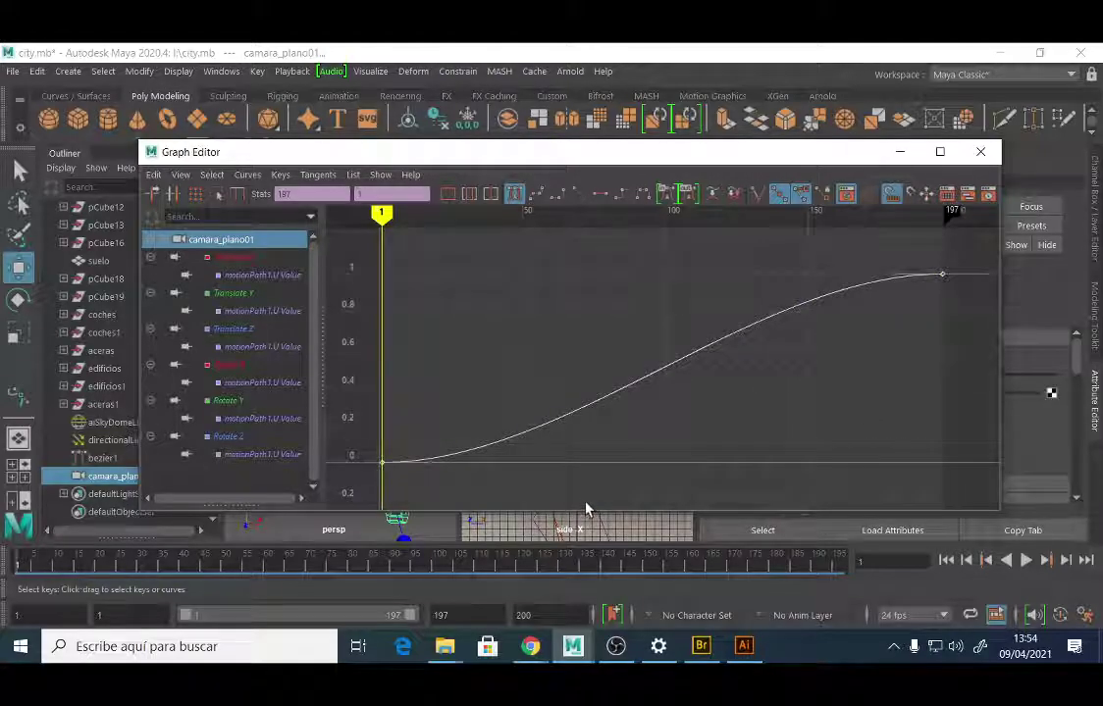
click(577, 194)
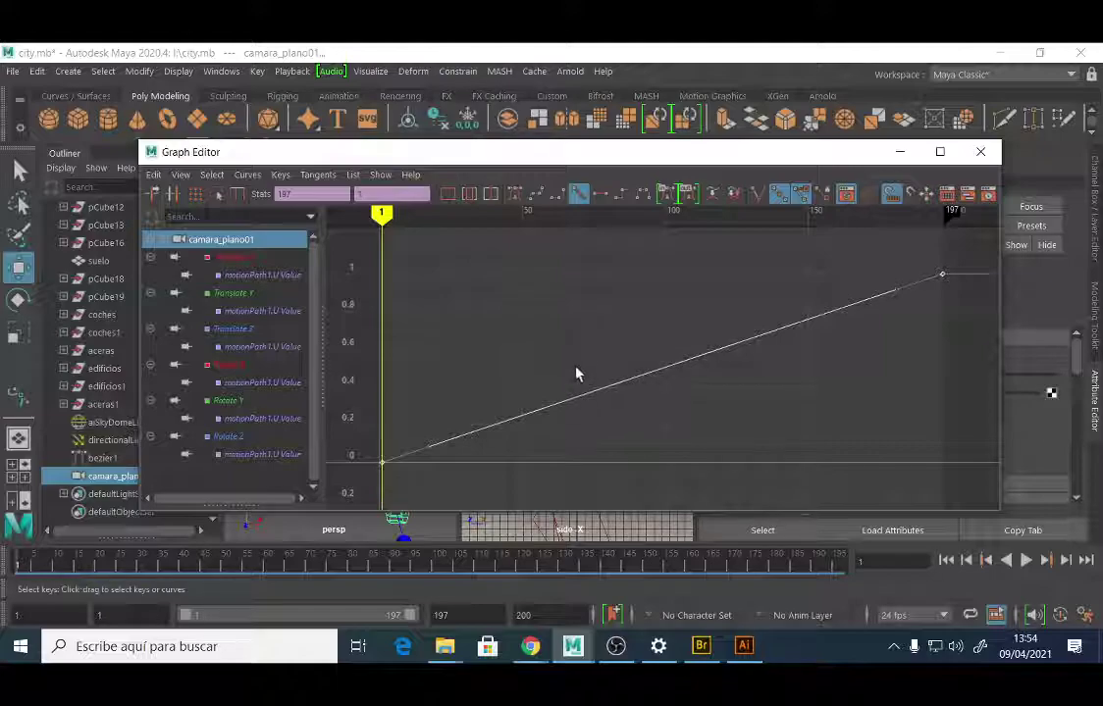
click(901, 155)
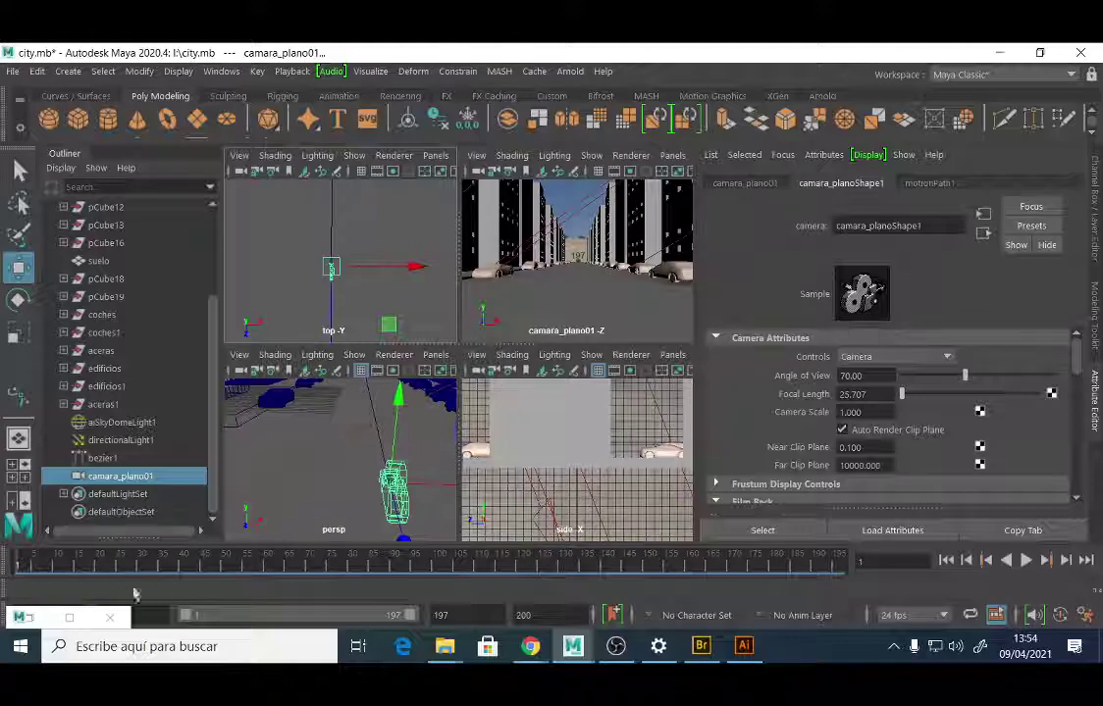
Play the animation to check the camera's motion, and inspect the camara_plano01 view at full size.
click(1025, 561)
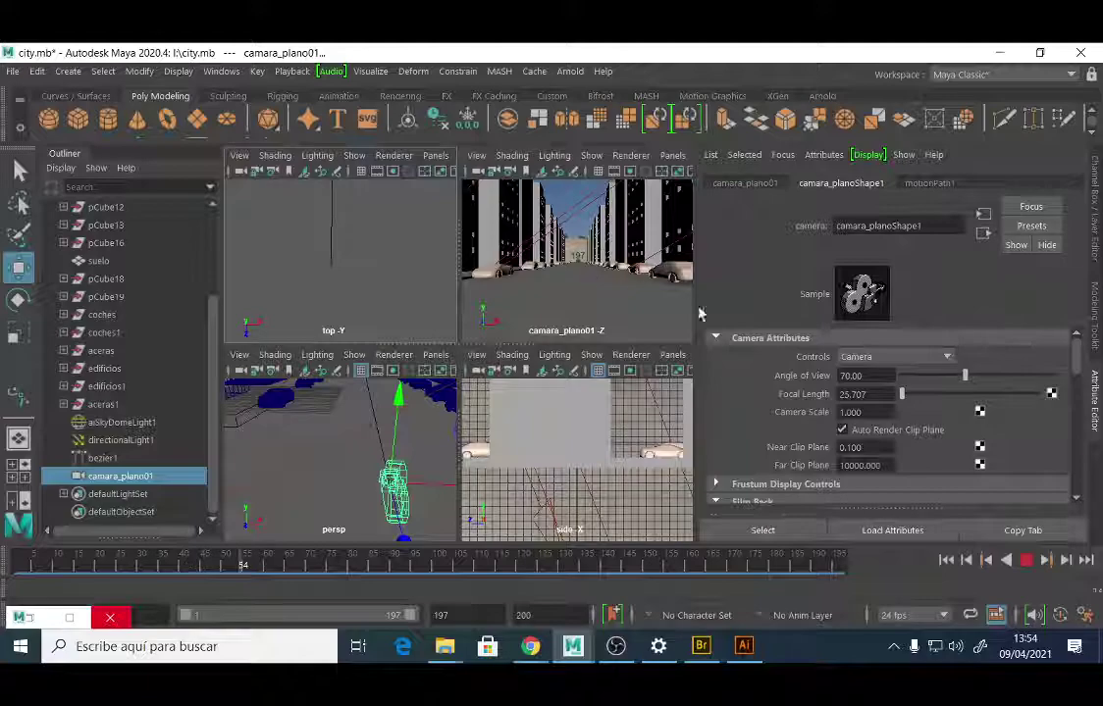
click(1025, 560)
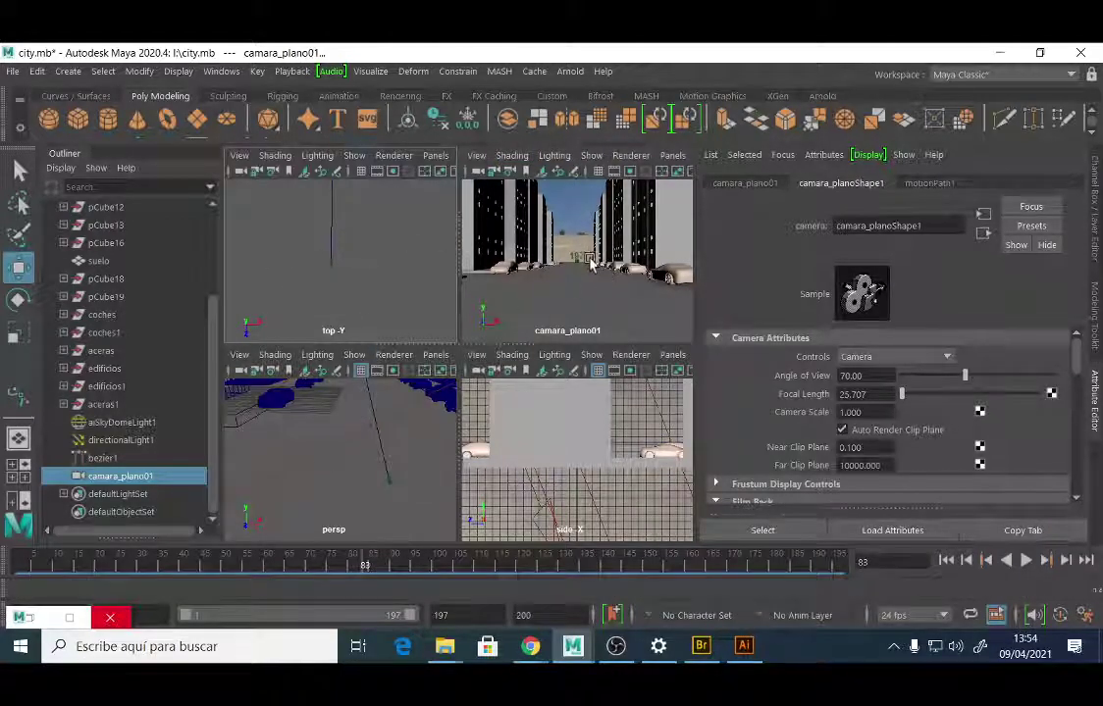
key(space)
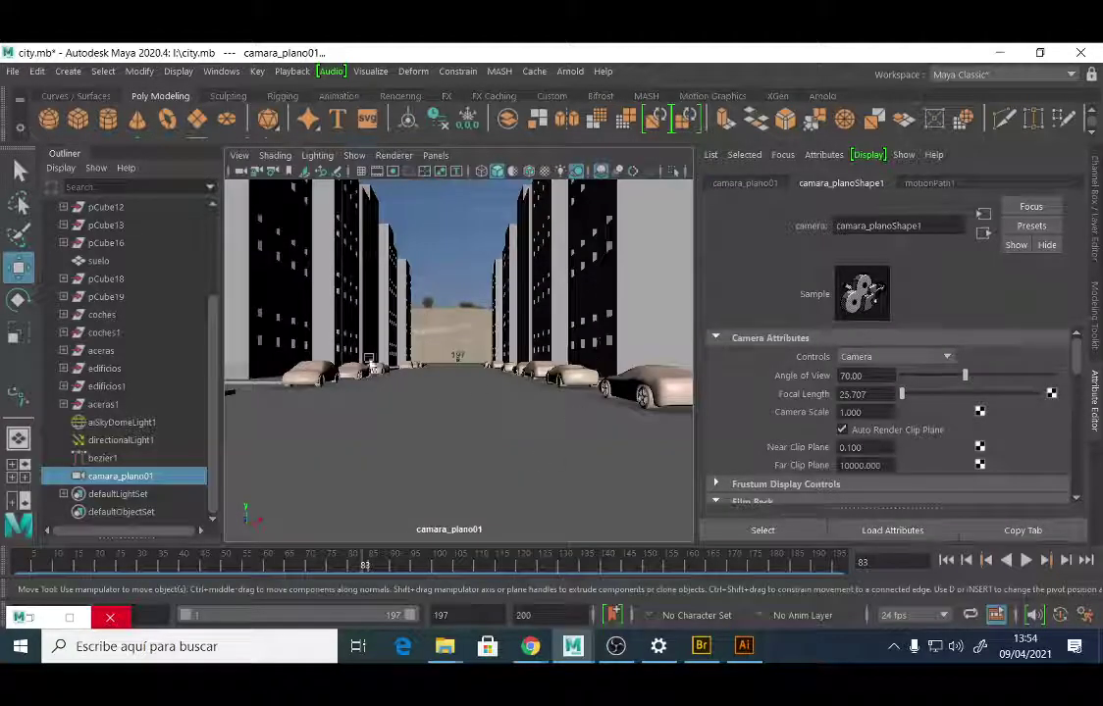
key(space)
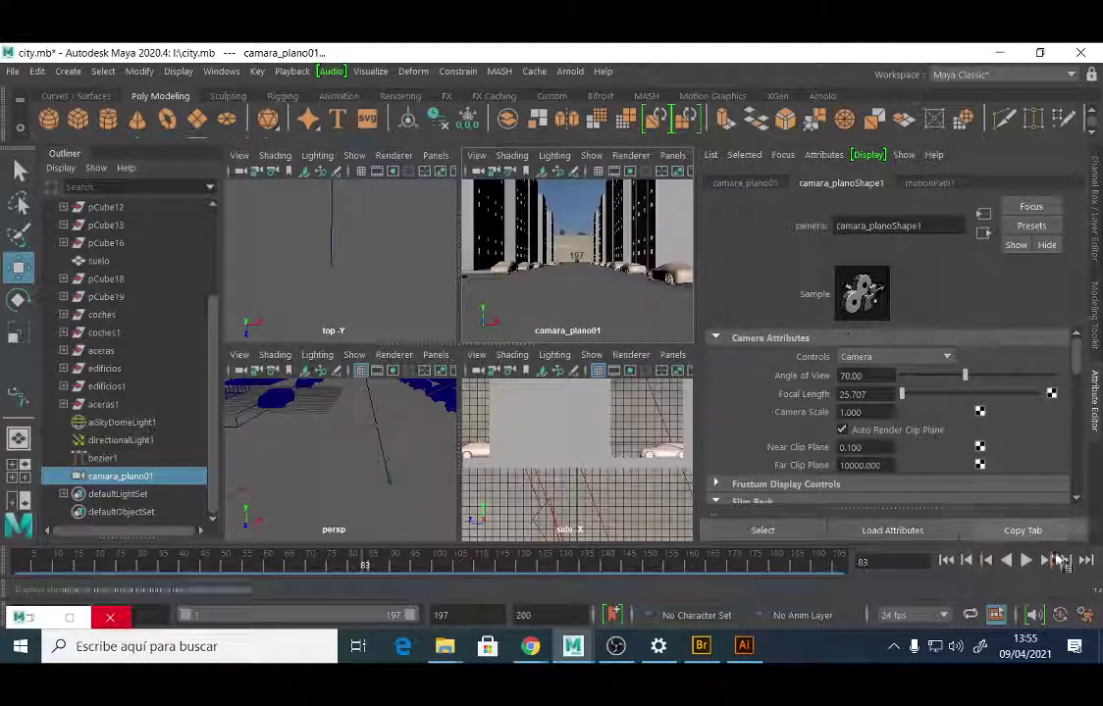
Set the playback preferences to update all views, and save them.
click(1086, 617)
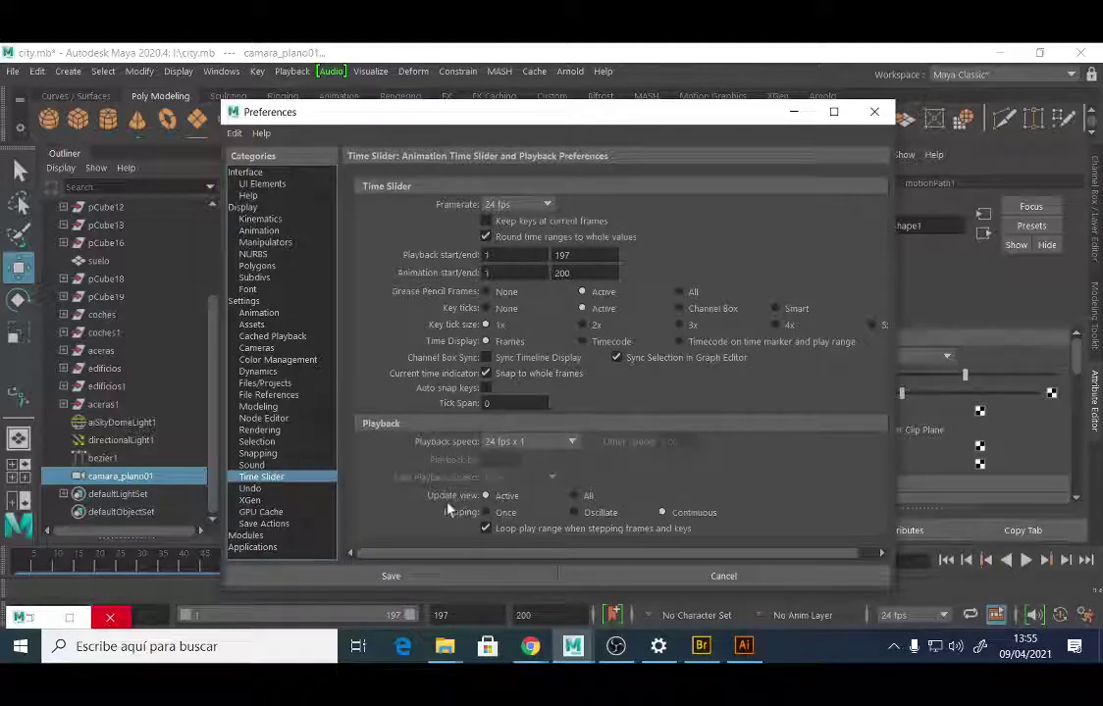
click(574, 496)
click(393, 577)
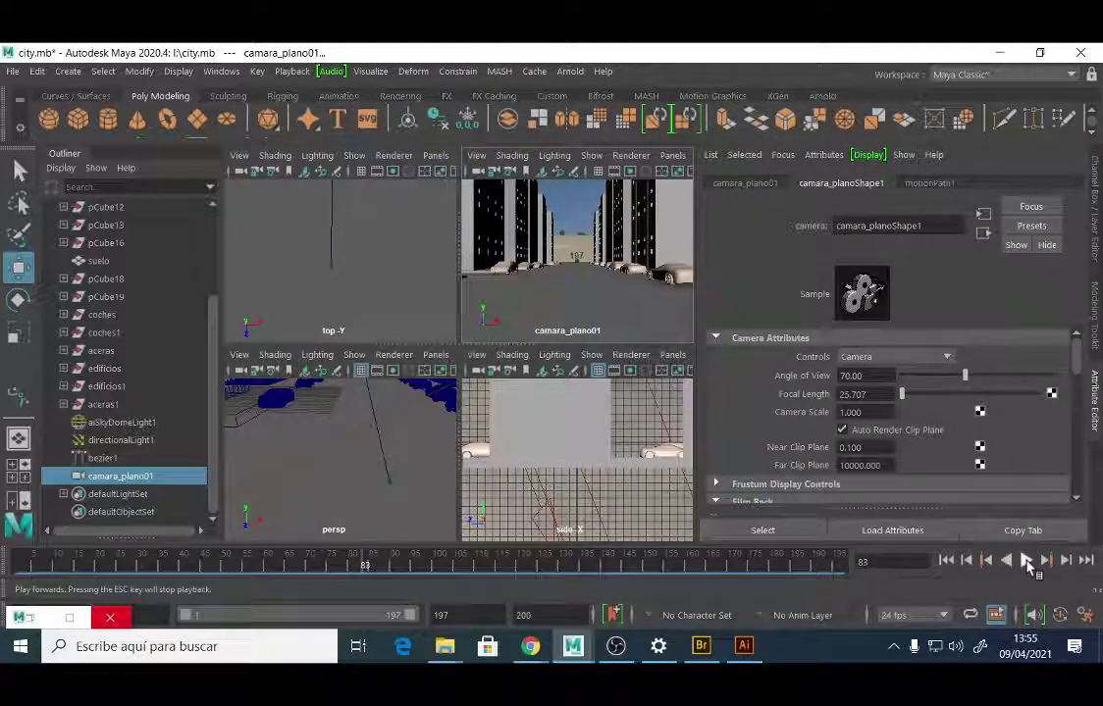
Play the animation in all views, maximize the camara_plano01 view, and move the current time near the start.
click(1027, 560)
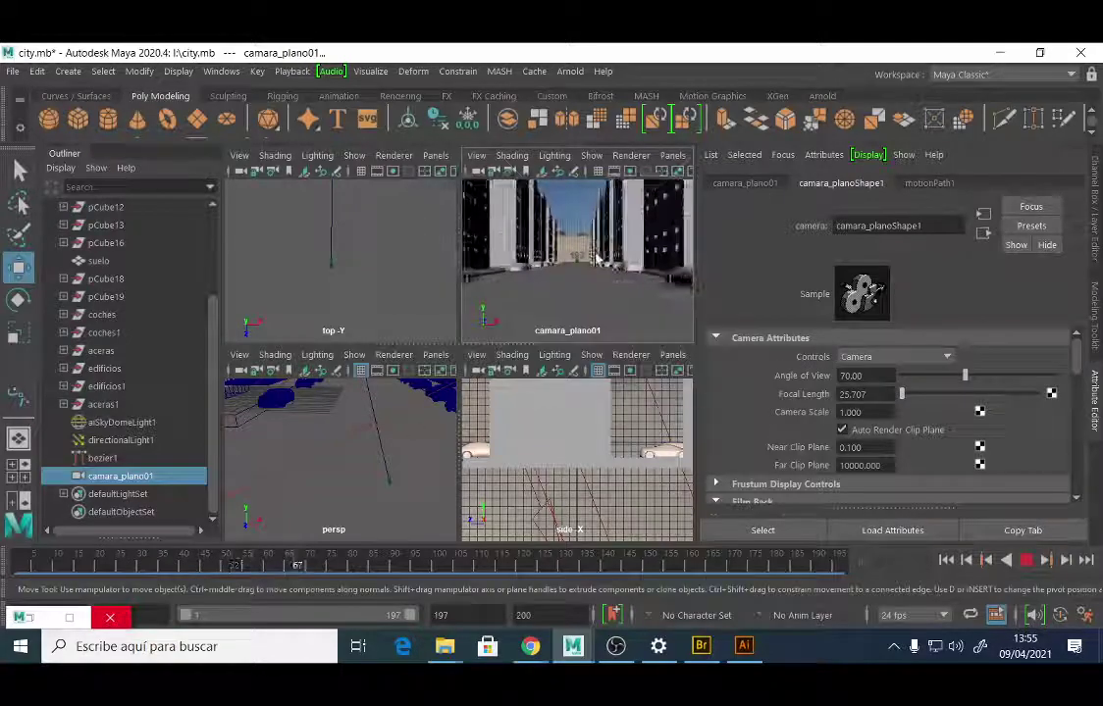
key(space)
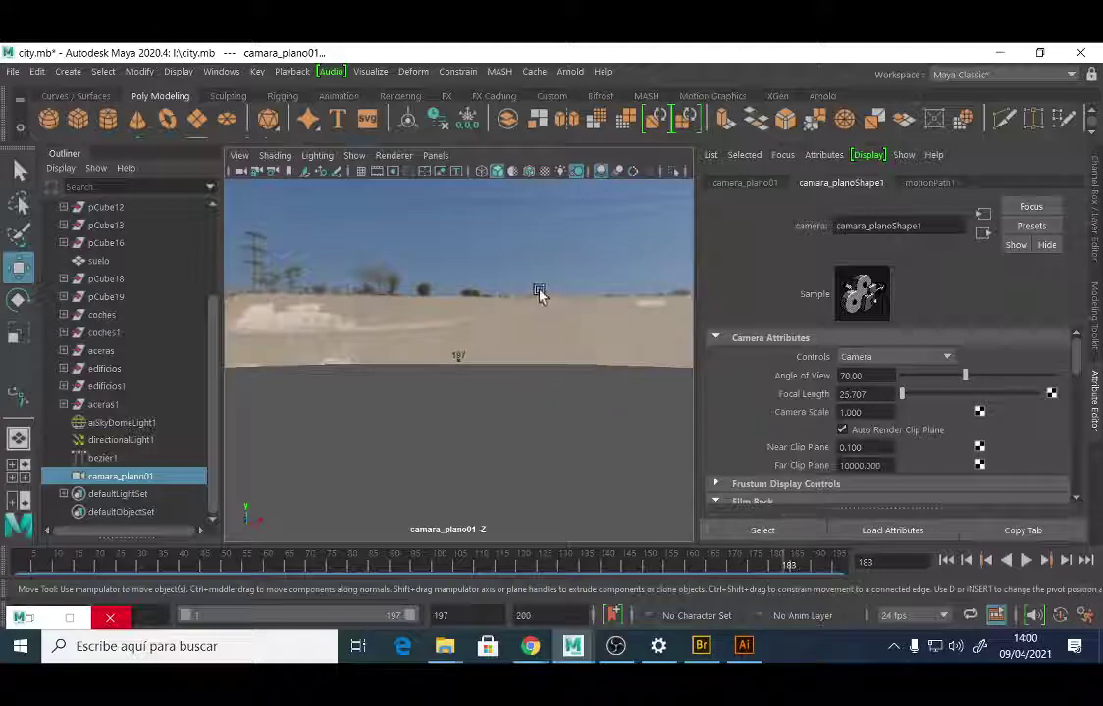
click(33, 566)
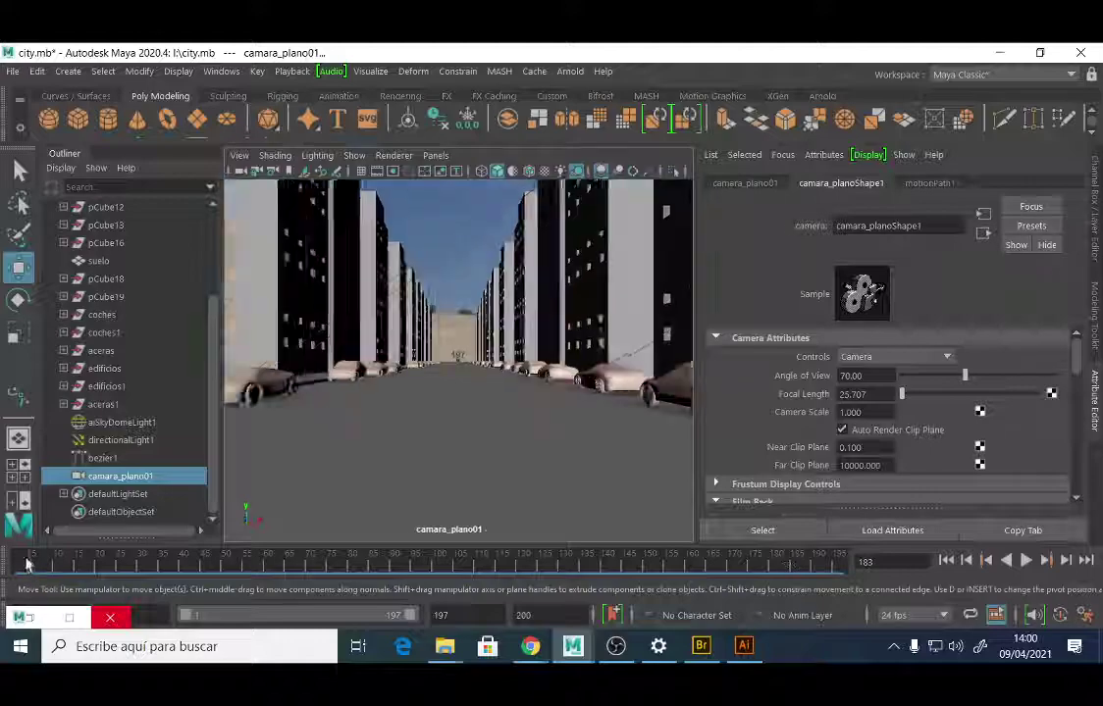
Play the animation in the camara_plano01 view, and return the current time to frame 1.
key(alt+v)
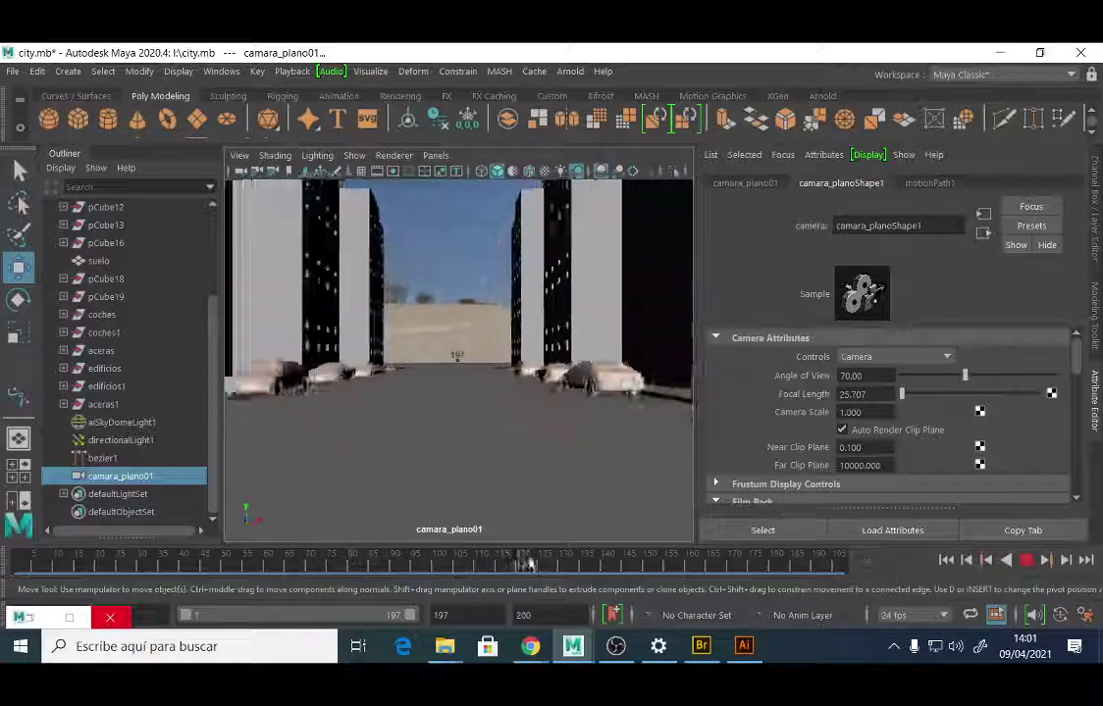
drag(572, 560, 12, 581)
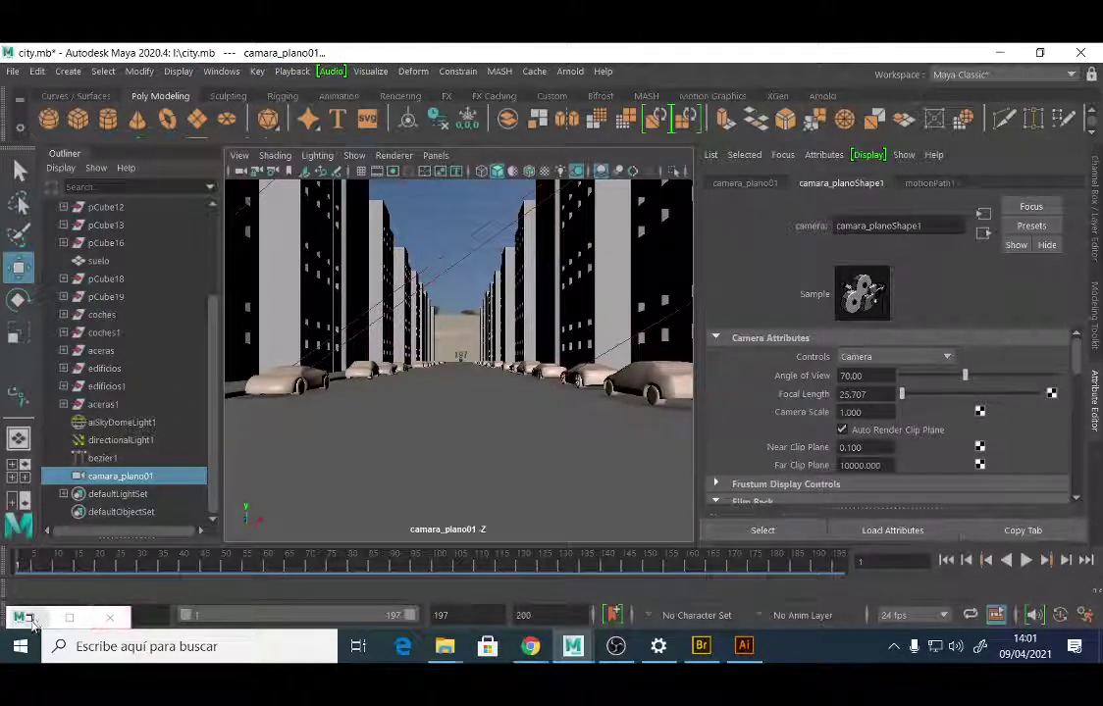
Restore the Graph Editor, and collapse the Outliner and the Attribute Editor to widen the camera view.
click(32, 622)
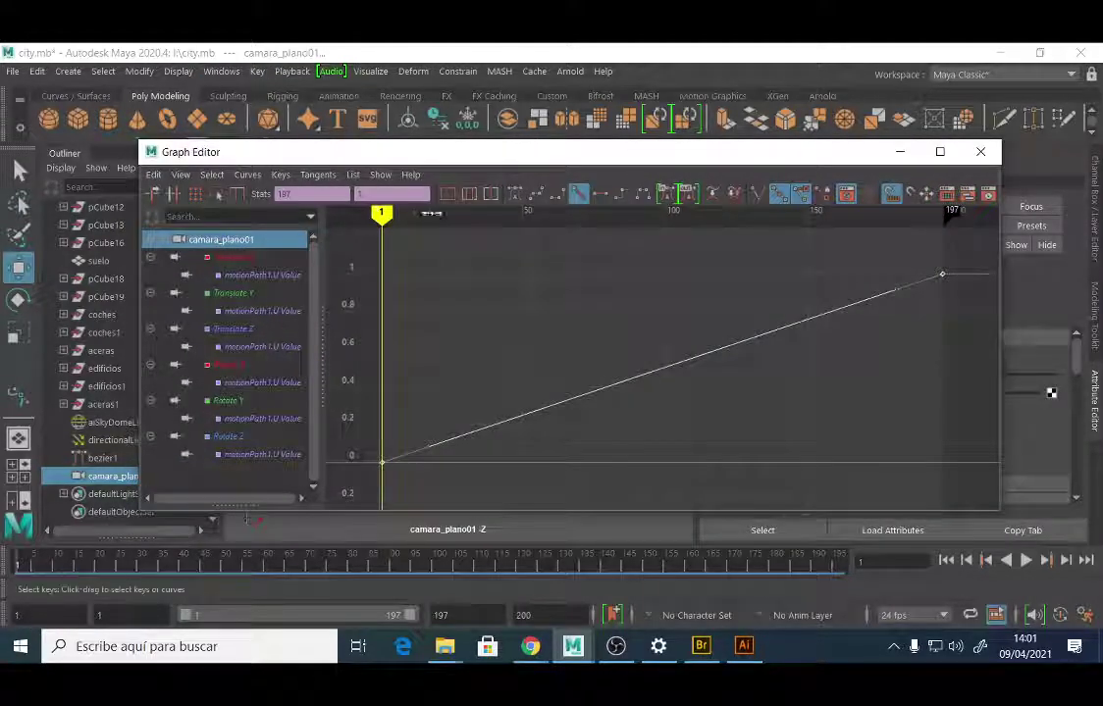
drag(419, 157, 396, 177)
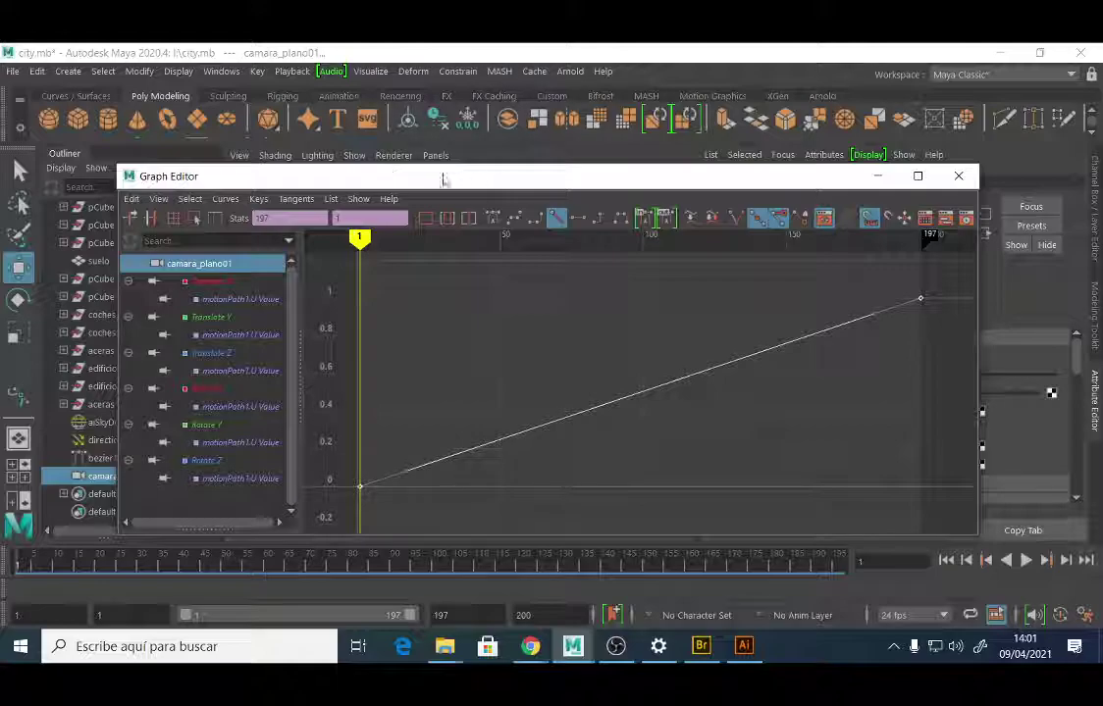
drag(376, 185, 822, 326)
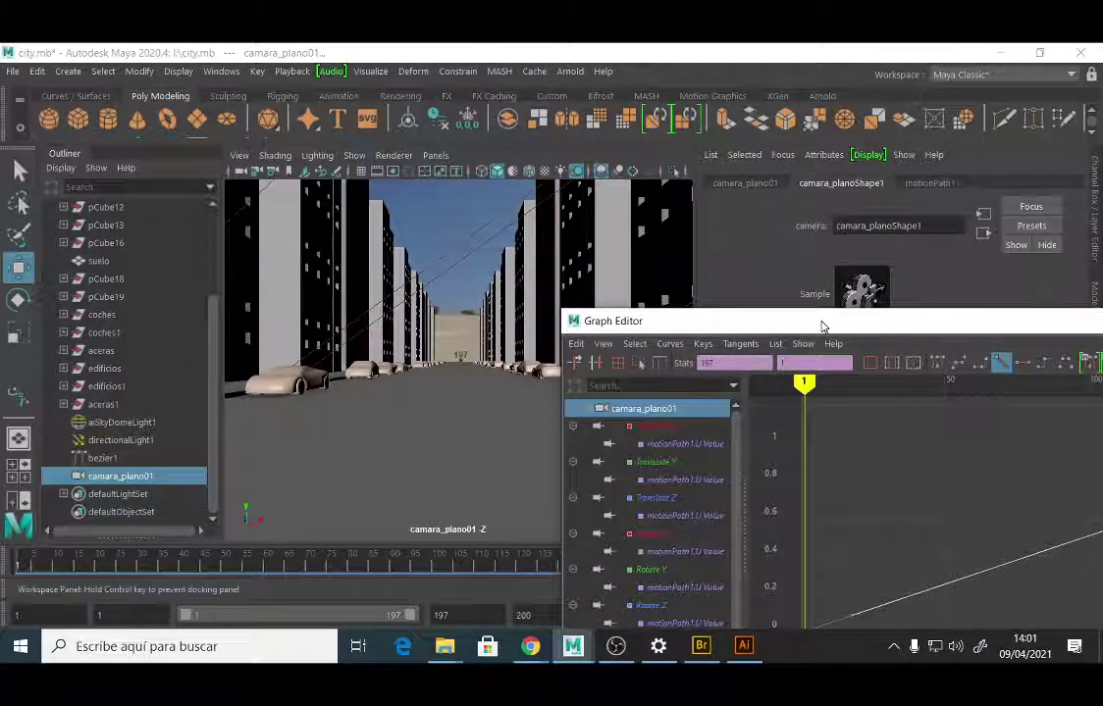
drag(822, 327, 515, 283)
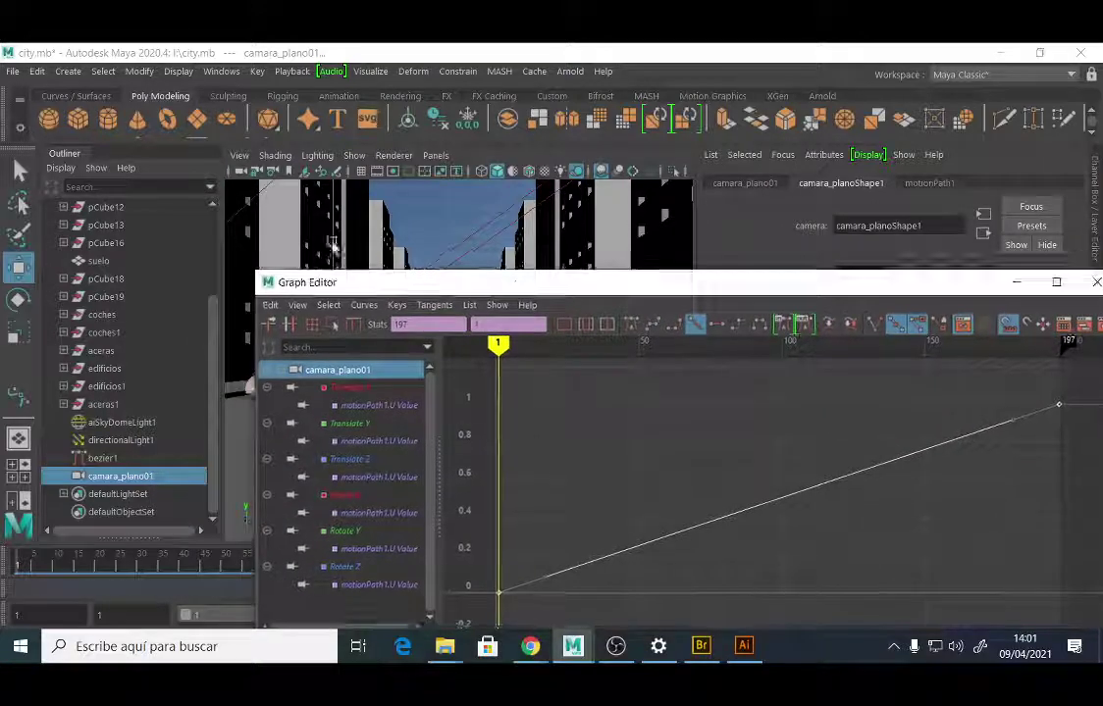
click(63, 154)
drag(768, 291, 549, 308)
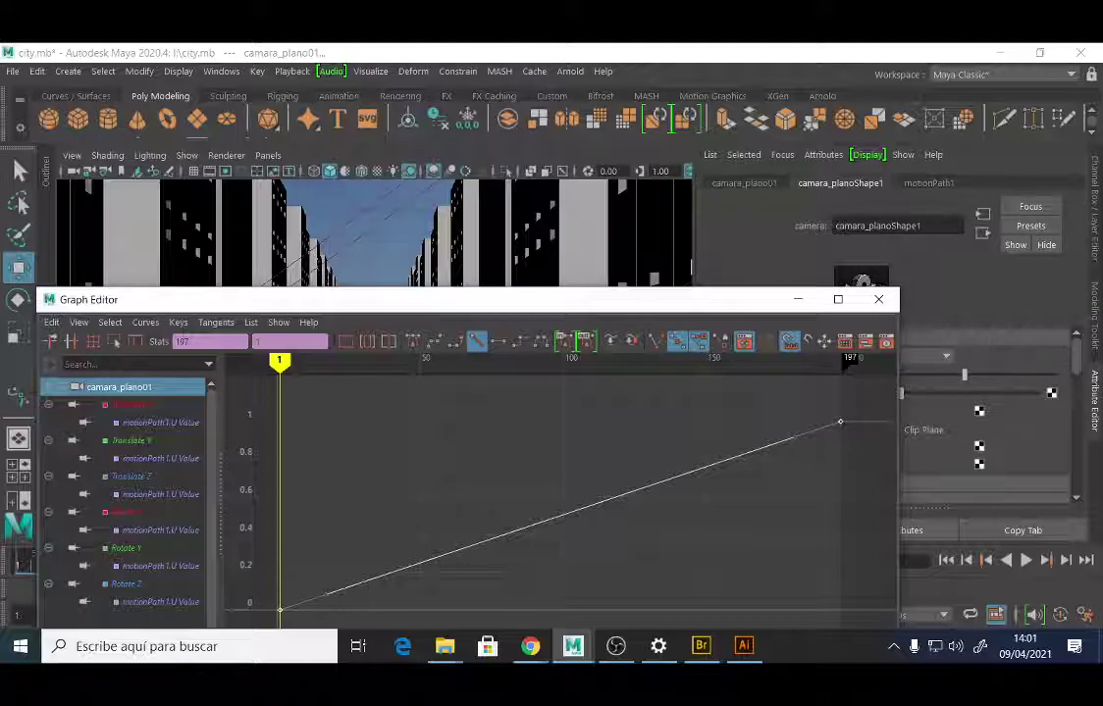
click(1098, 396)
Make the Graph Editor a smaller floating window, and place it over the lower part of the camera view.
drag(647, 304, 694, 562)
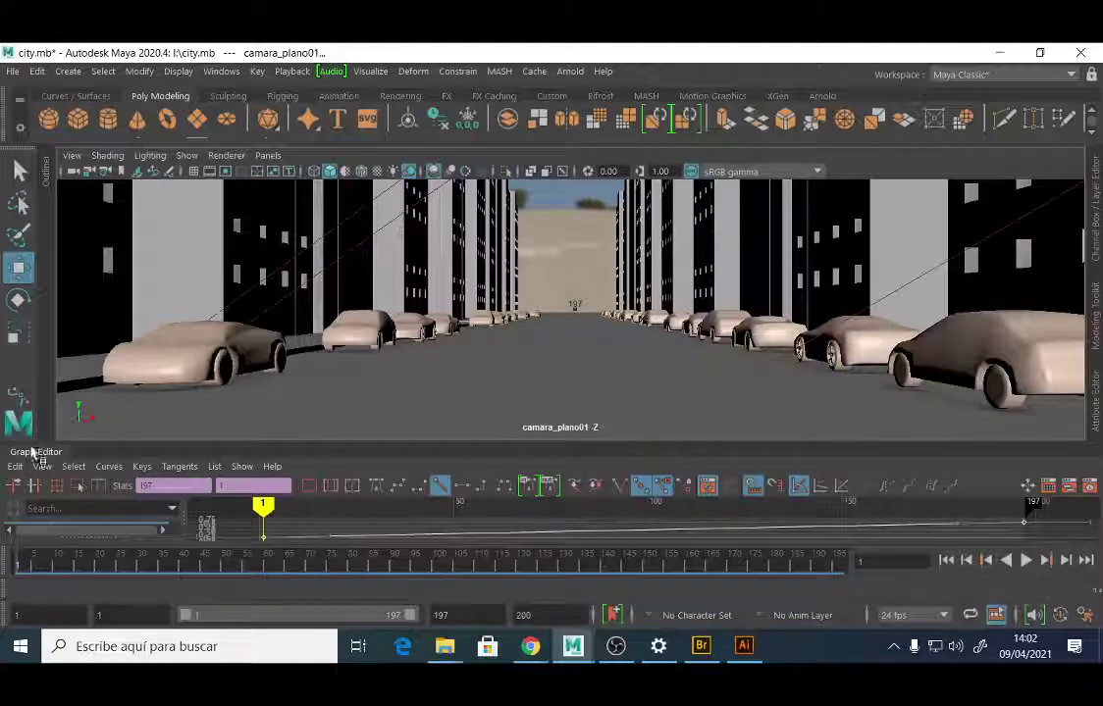
drag(36, 393, 135, 194)
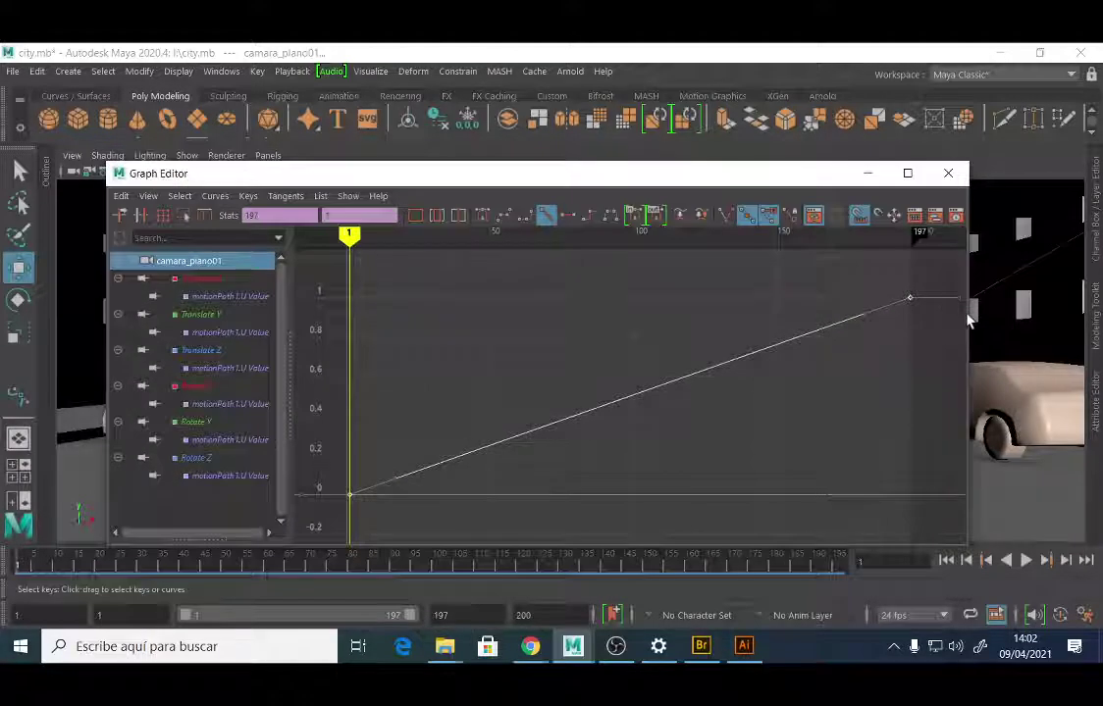
drag(966, 312, 711, 348)
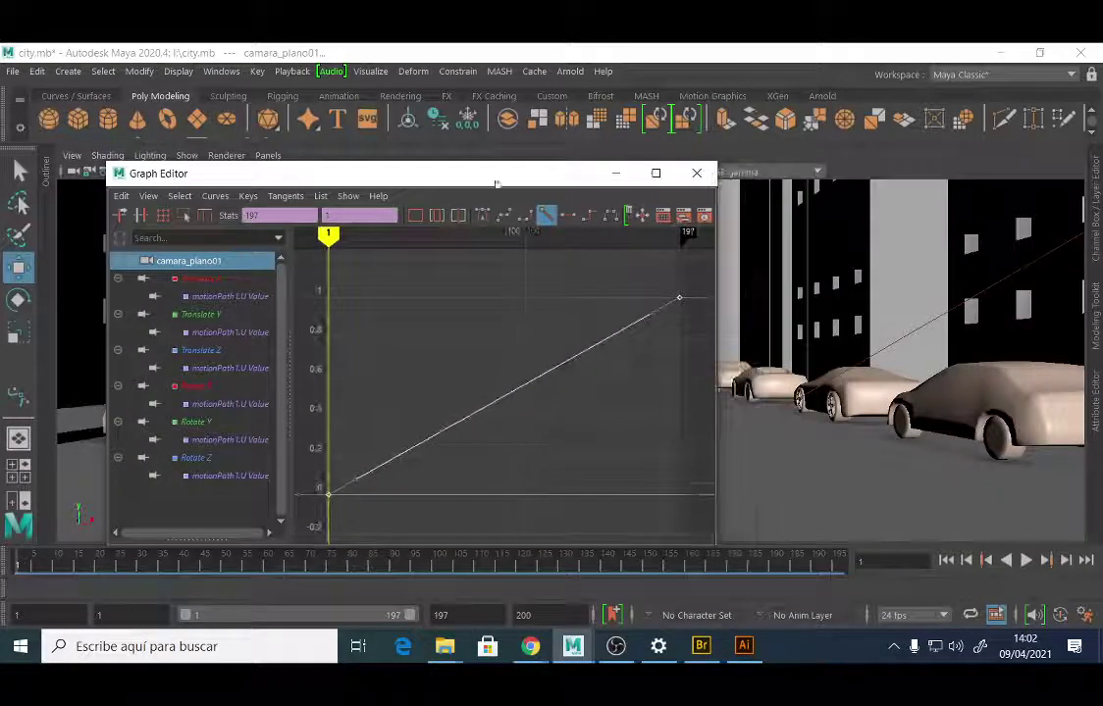
drag(508, 162, 667, 215)
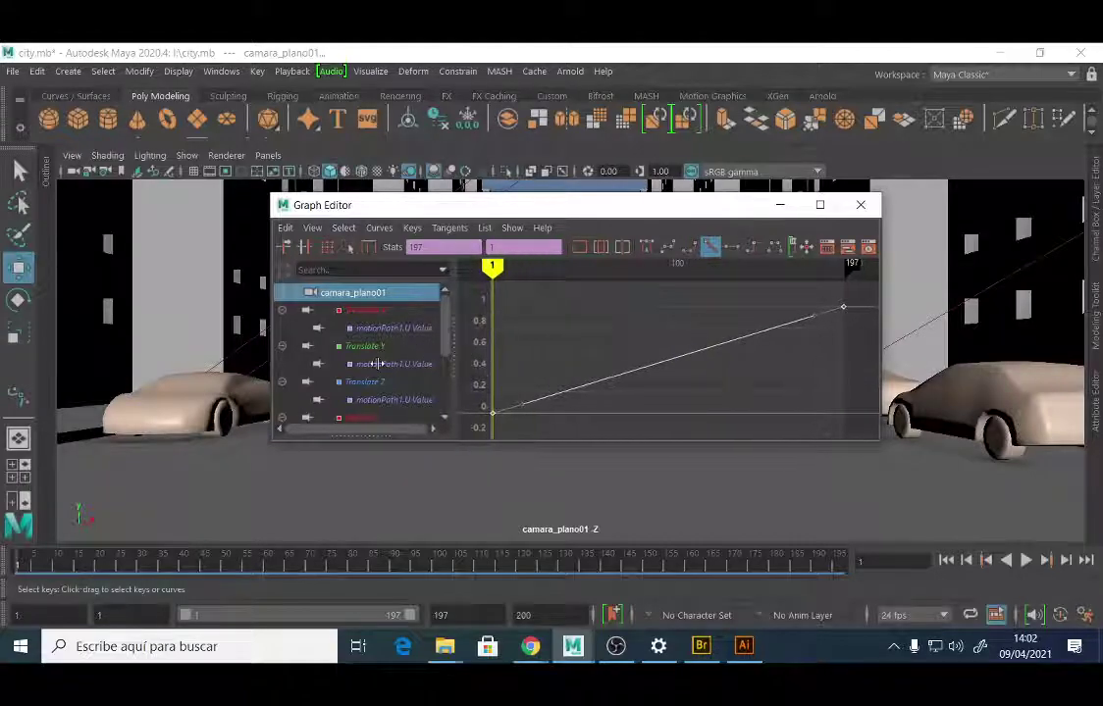
drag(593, 209, 762, 381)
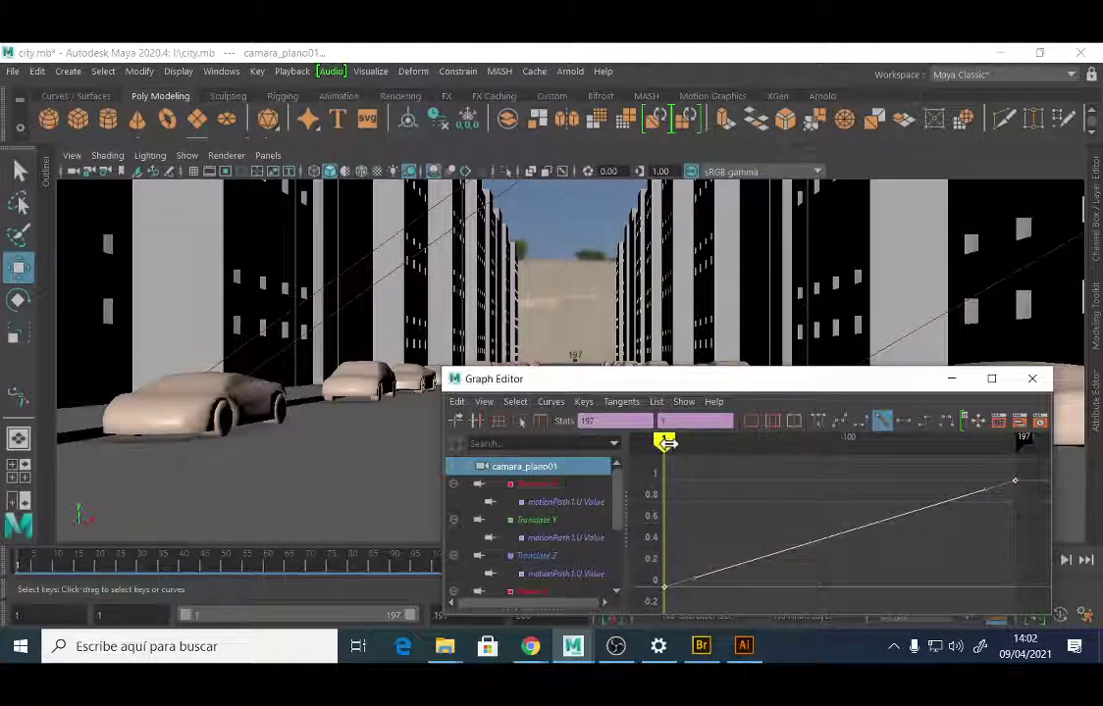
Insert a key at frame 35 on camara_plano01's motion path U Value curve.
mouse_move(666, 443)
mouse_down()
mouse_move(709, 443)
mouse_move(658, 443)
mouse_up()
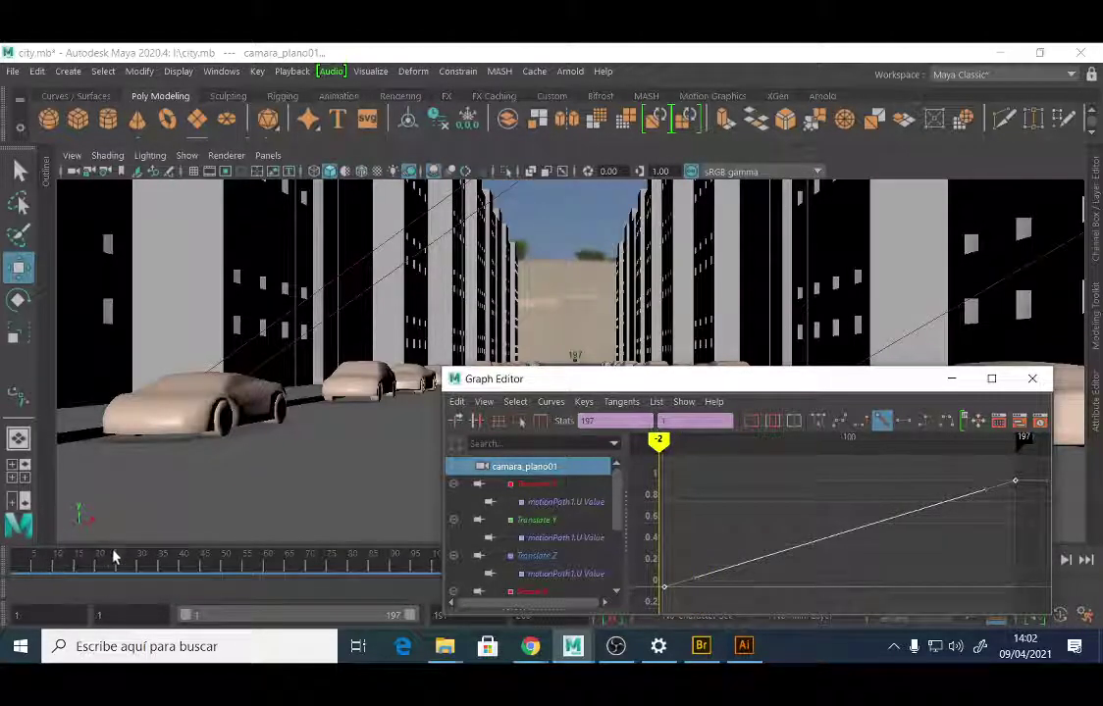
mouse_move(662, 444)
mouse_down()
mouse_move(769, 443)
mouse_move(638, 444)
mouse_move(741, 444)
mouse_move(653, 441)
mouse_move(724, 442)
mouse_up()
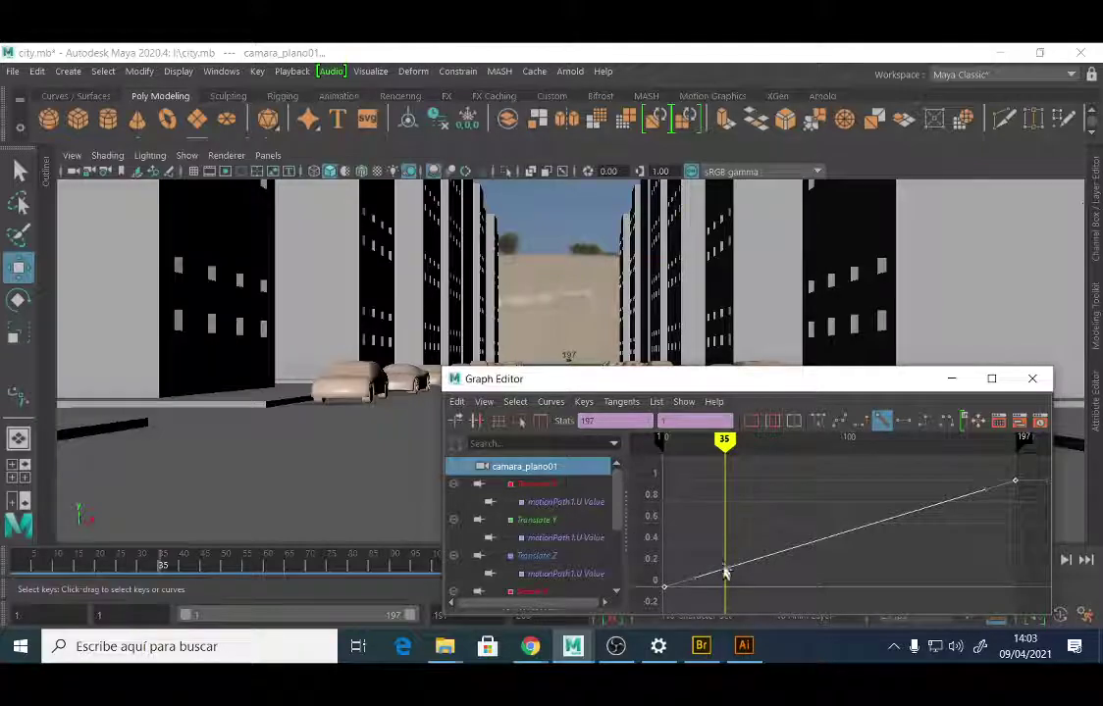
alt+middle_drag(724, 567, 745, 506)
mouse_move(745, 505)
alt+right_down()
mouse_move(798, 507)
mouse_move(739, 508)
alt+right_up()
alt+middle_drag(739, 507, 816, 550)
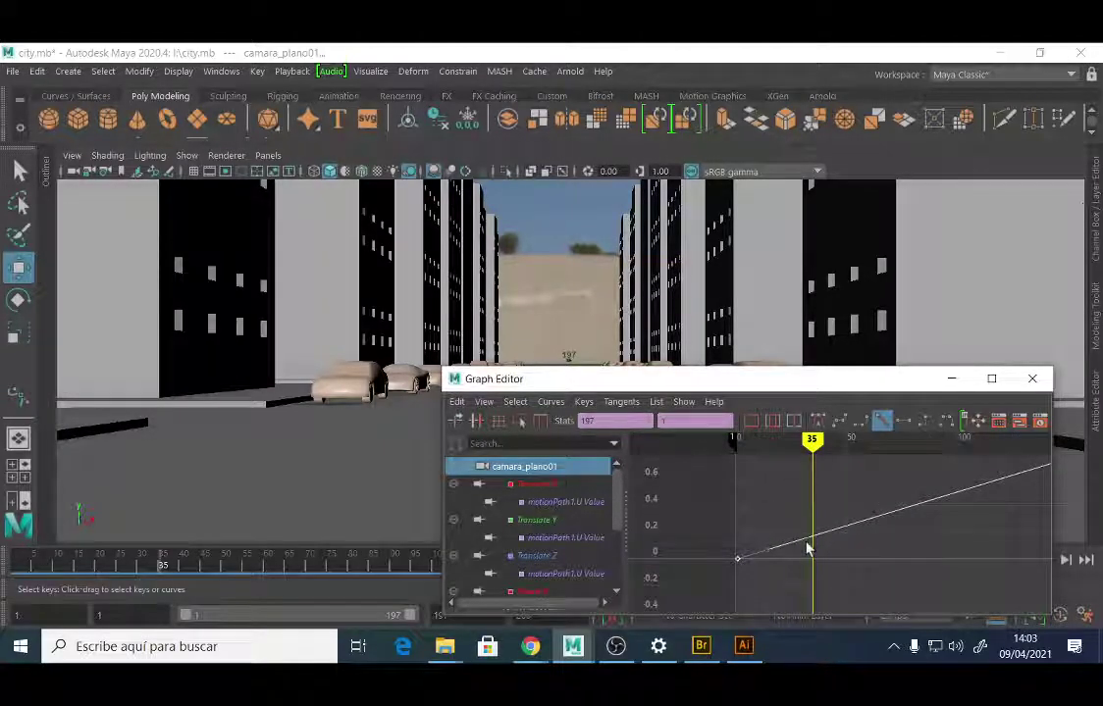
mouse_move(814, 547)
alt+right_down()
mouse_move(825, 539)
mouse_move(790, 562)
mouse_move(808, 546)
mouse_move(804, 559)
alt+right_up()
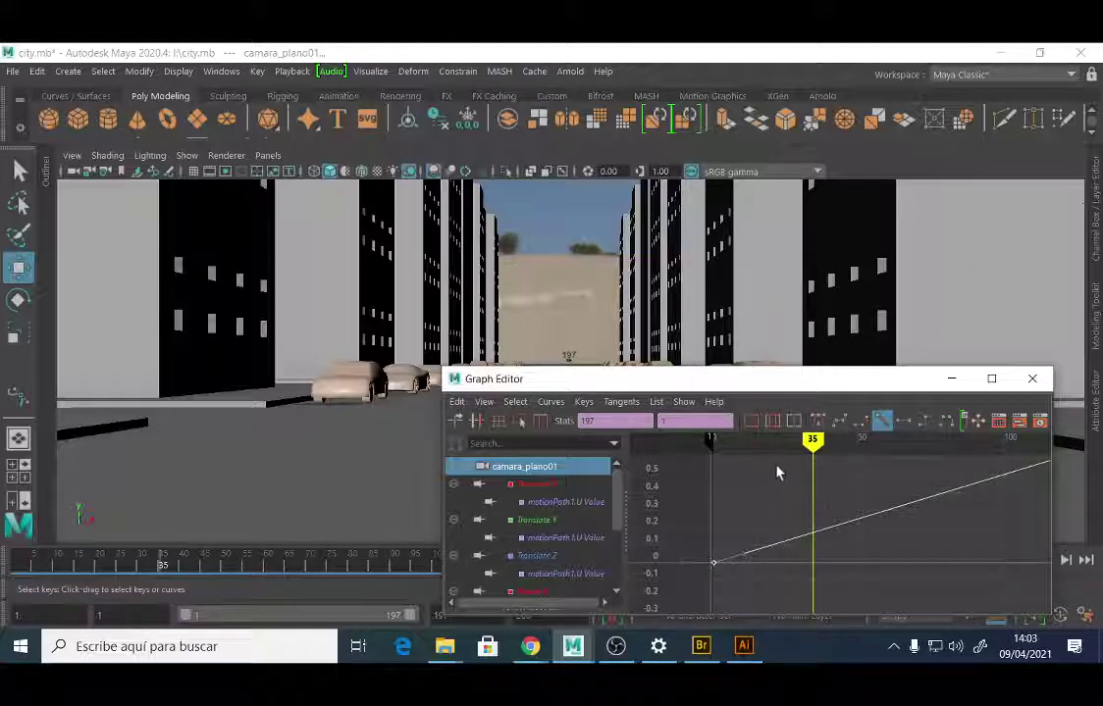
right_click(813, 539)
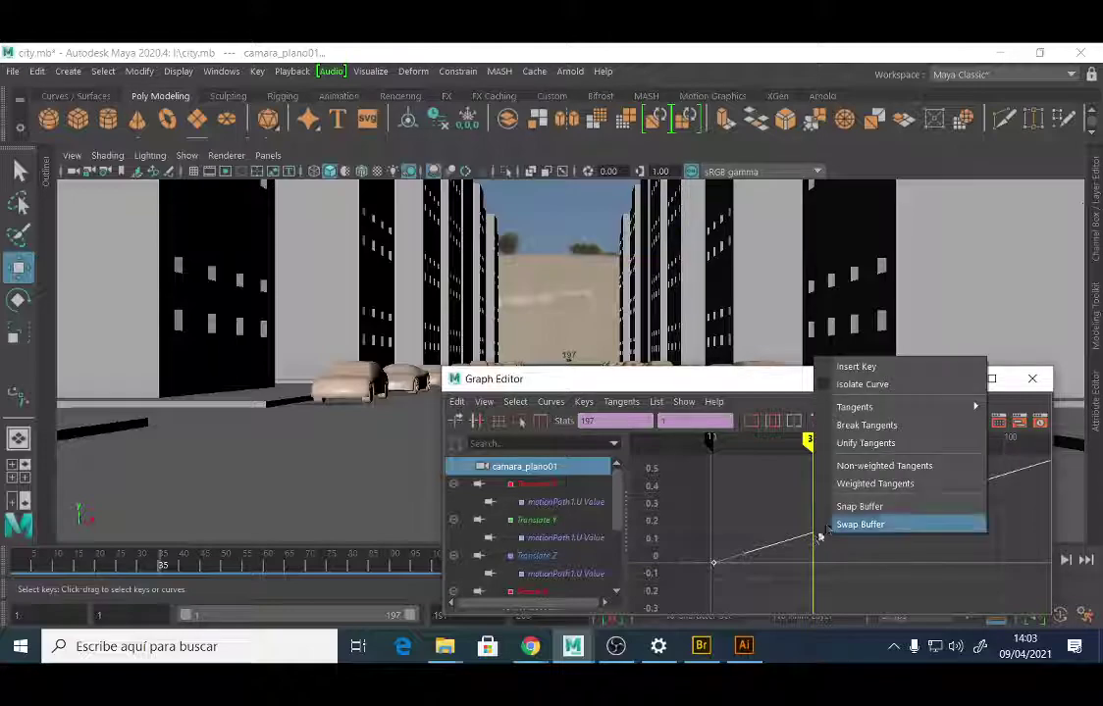
click(877, 369)
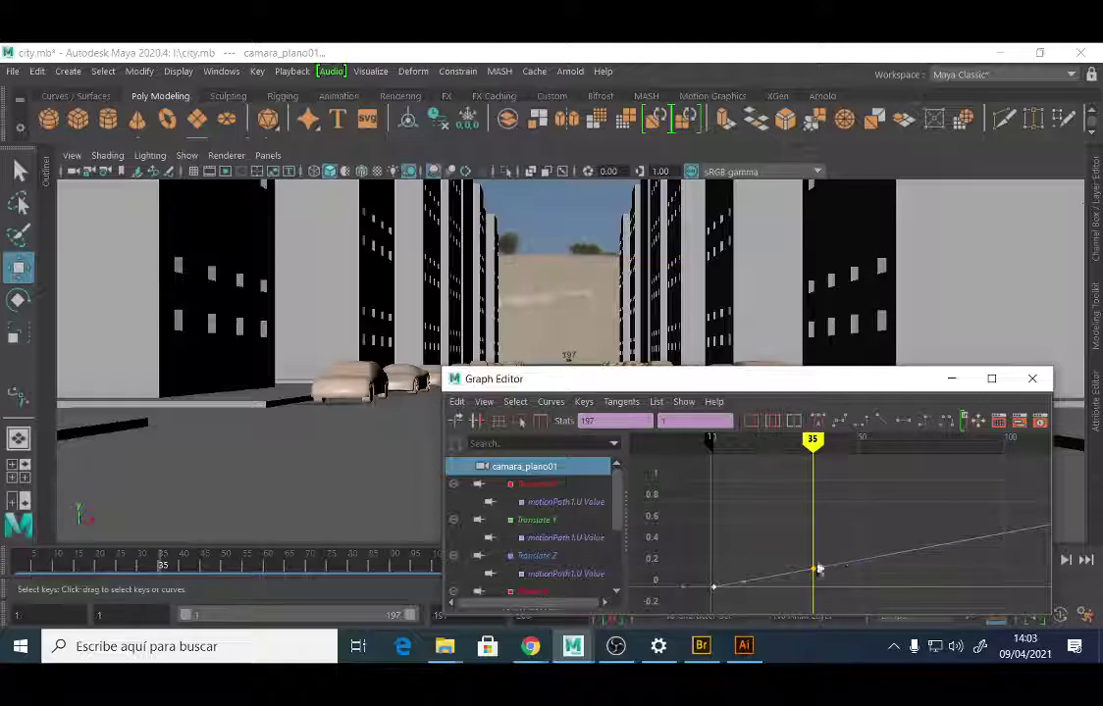
Inspect the values of the curve's keys at frames 1 and 35, and highlight the frame 35 key's value.
drag(721, 574, 702, 615)
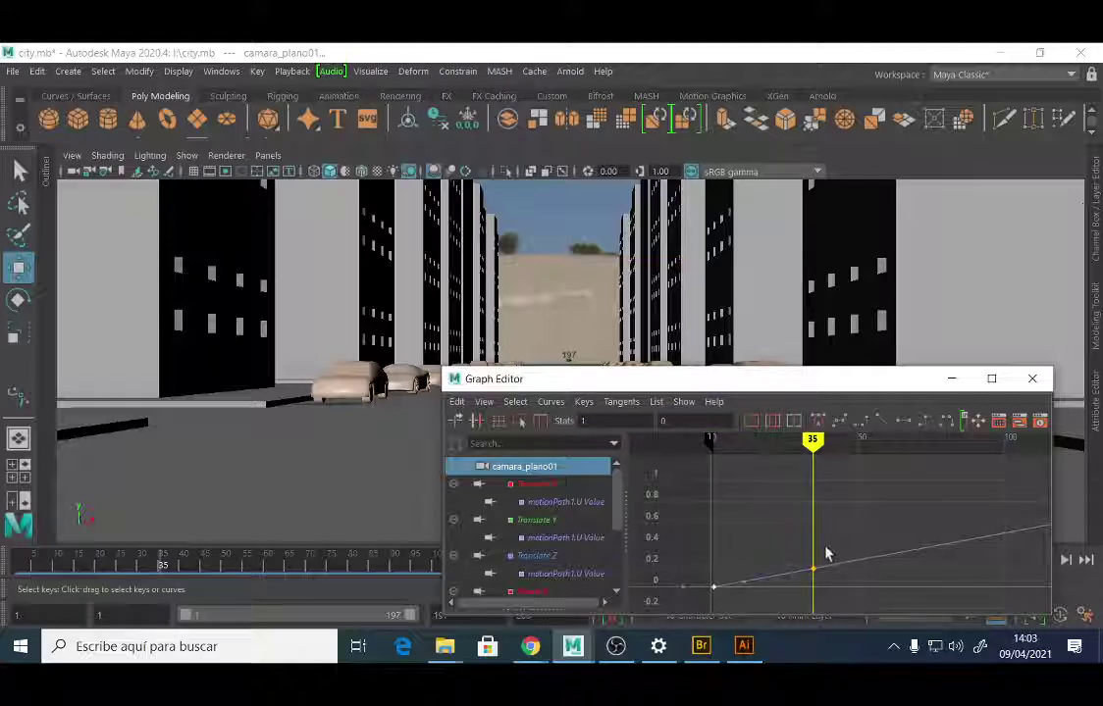
drag(835, 556, 802, 615)
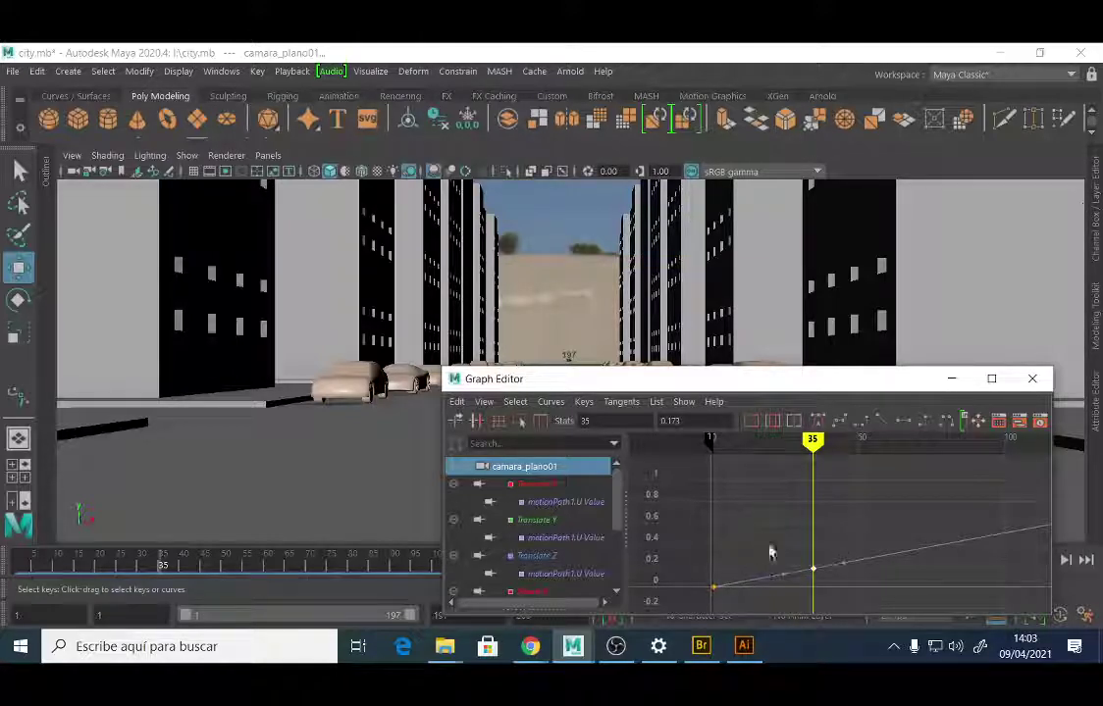
drag(843, 536, 803, 579)
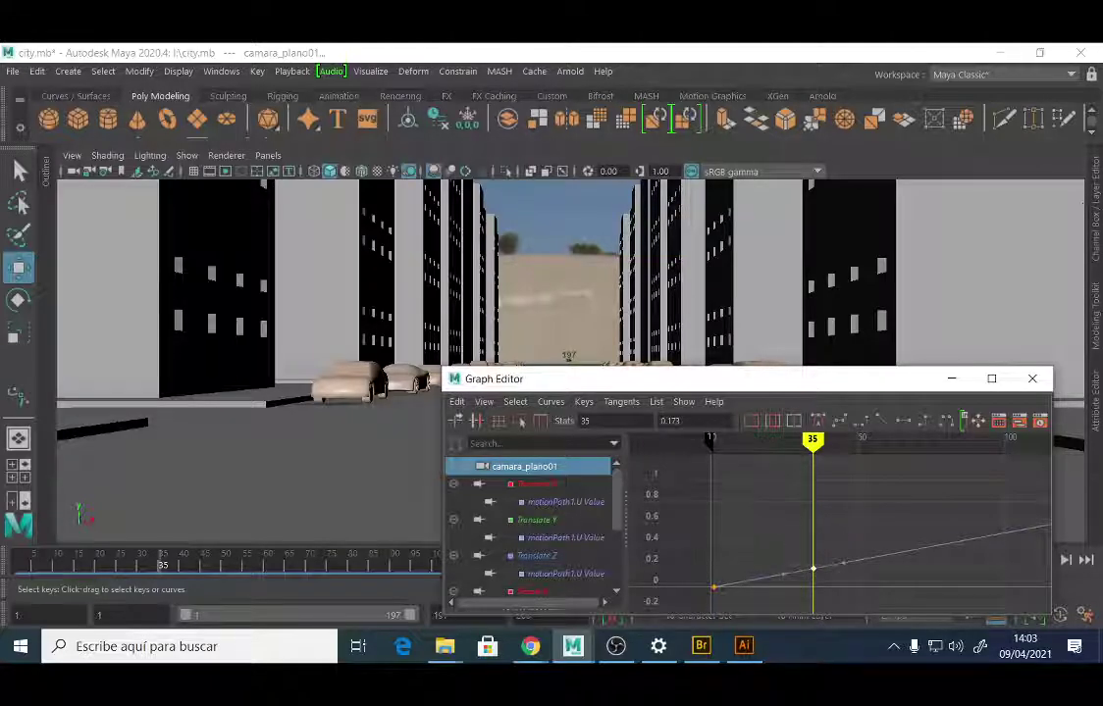
double_click(671, 421)
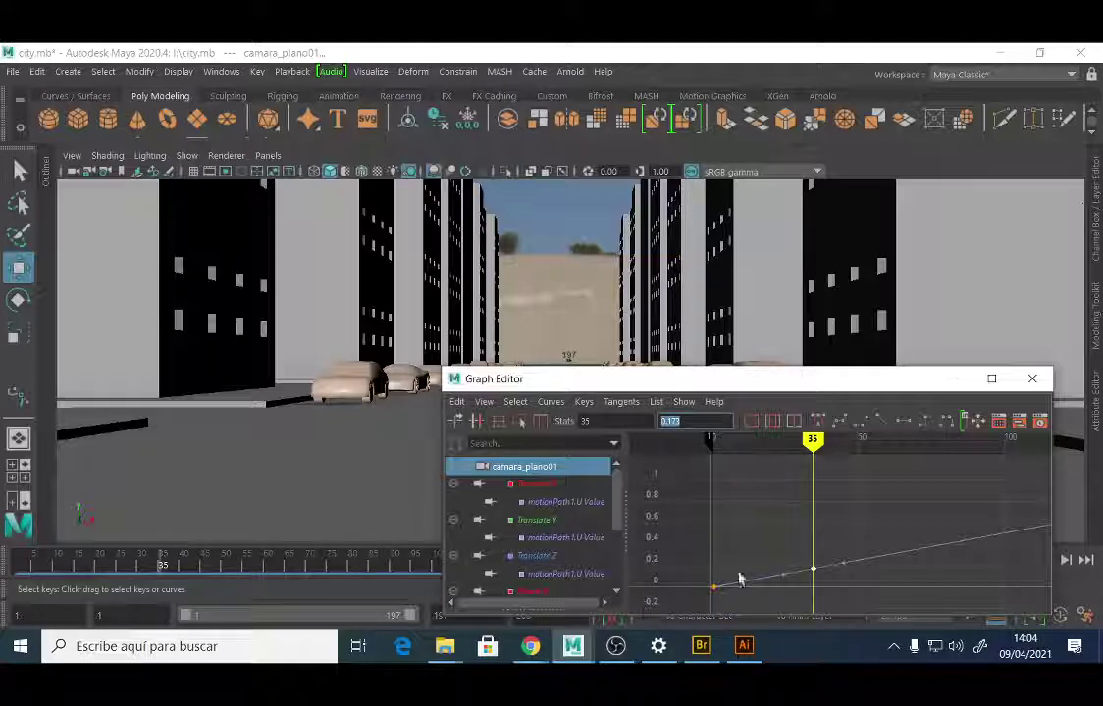
Insert a key at frame 70 on the motion path curve and select it.
click(814, 443)
mouse_move(814, 444)
mouse_down()
mouse_move(927, 444)
mouse_move(916, 443)
mouse_up()
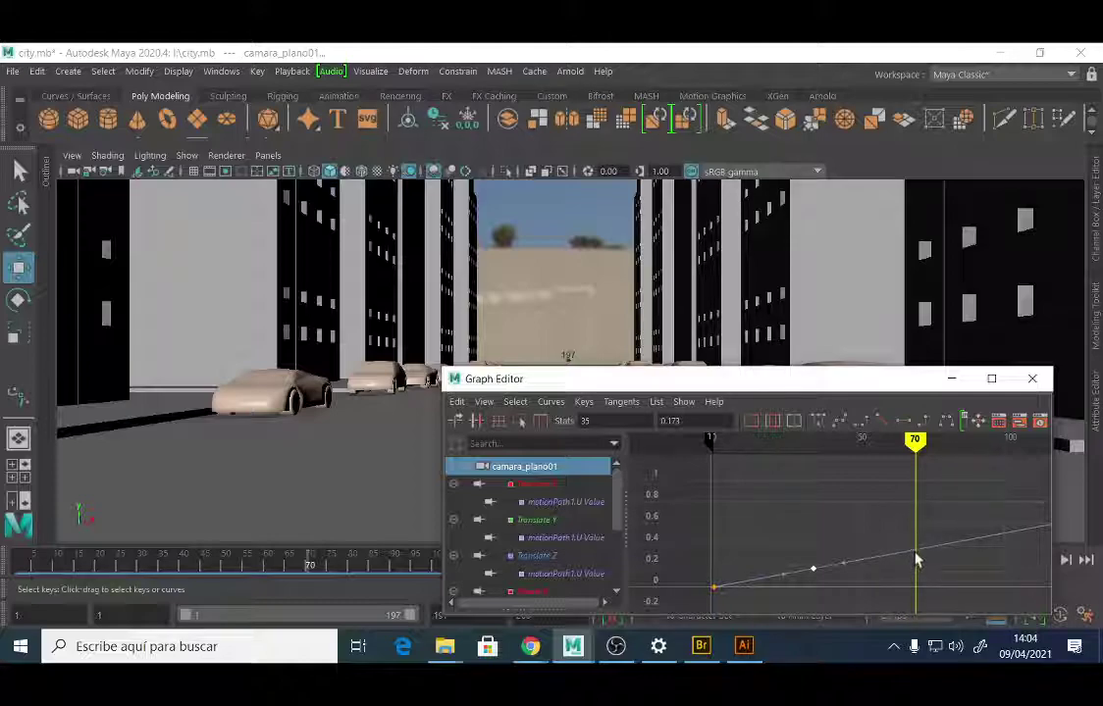
right_drag(916, 558, 972, 381)
click(915, 550)
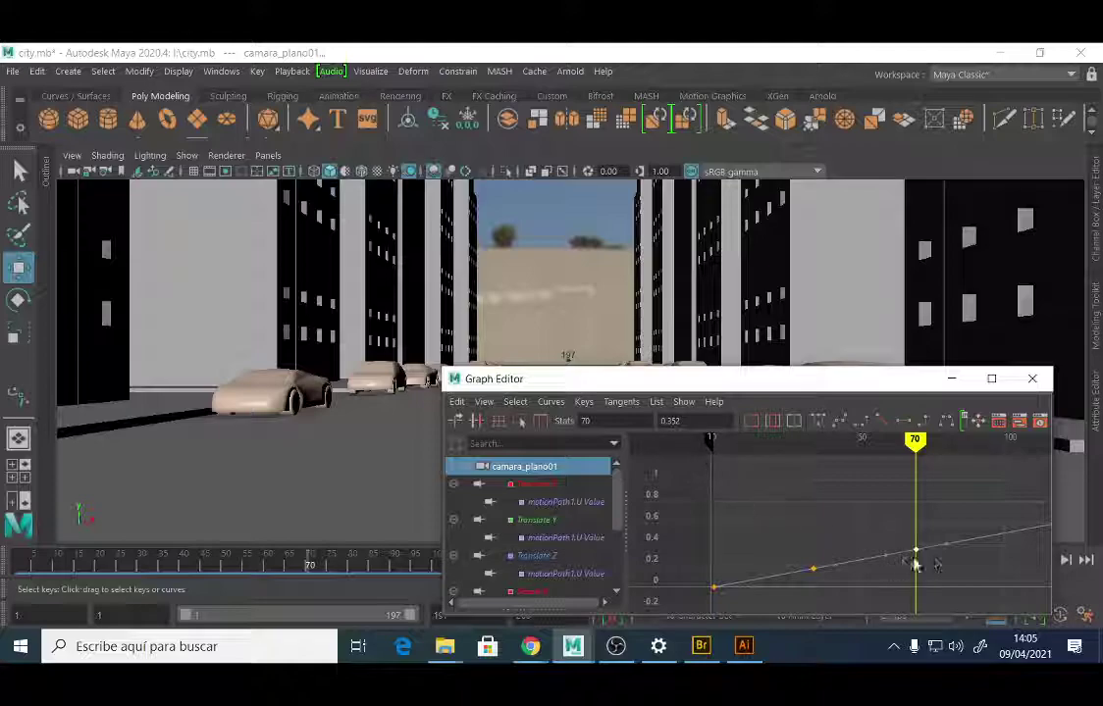
Copy the frame 35 key's value, and set the frame 70 key to 0.173.
drag(824, 556, 803, 581)
click(687, 420)
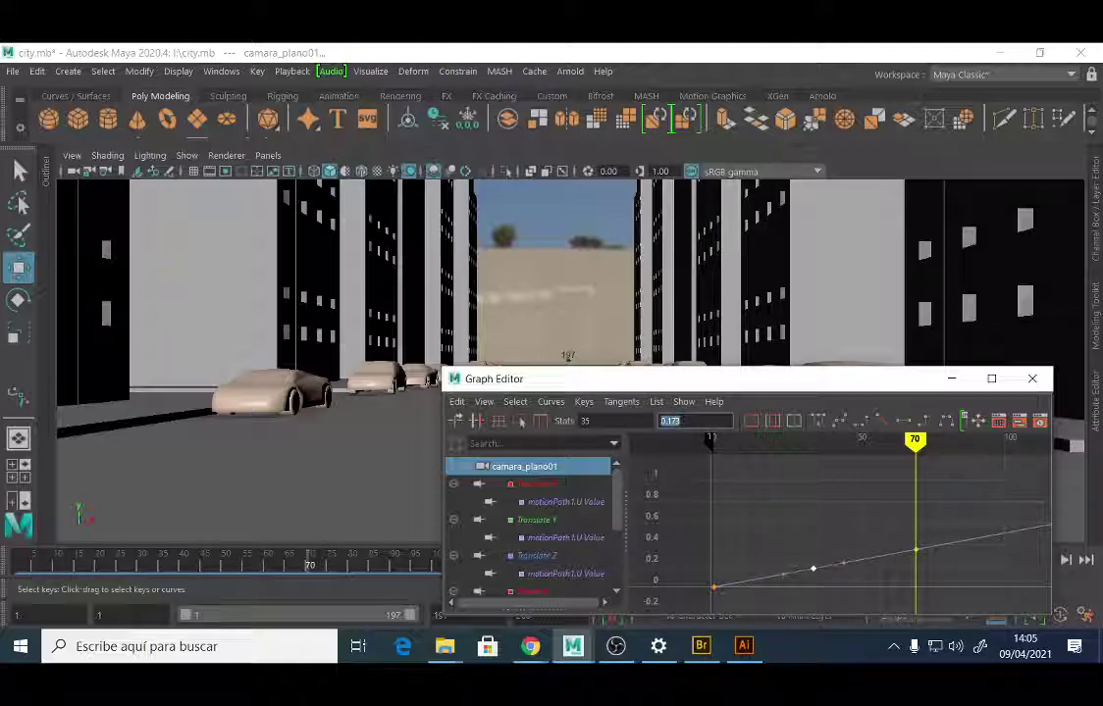
click(915, 551)
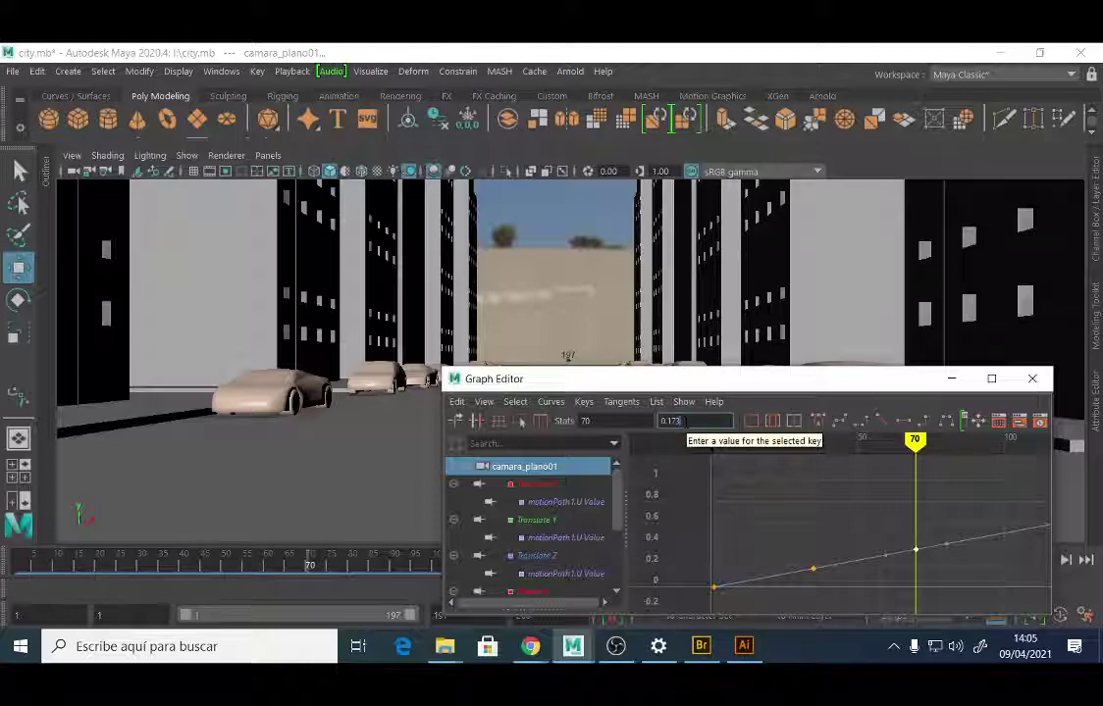
click(687, 420)
text(0.173)
key(Return)
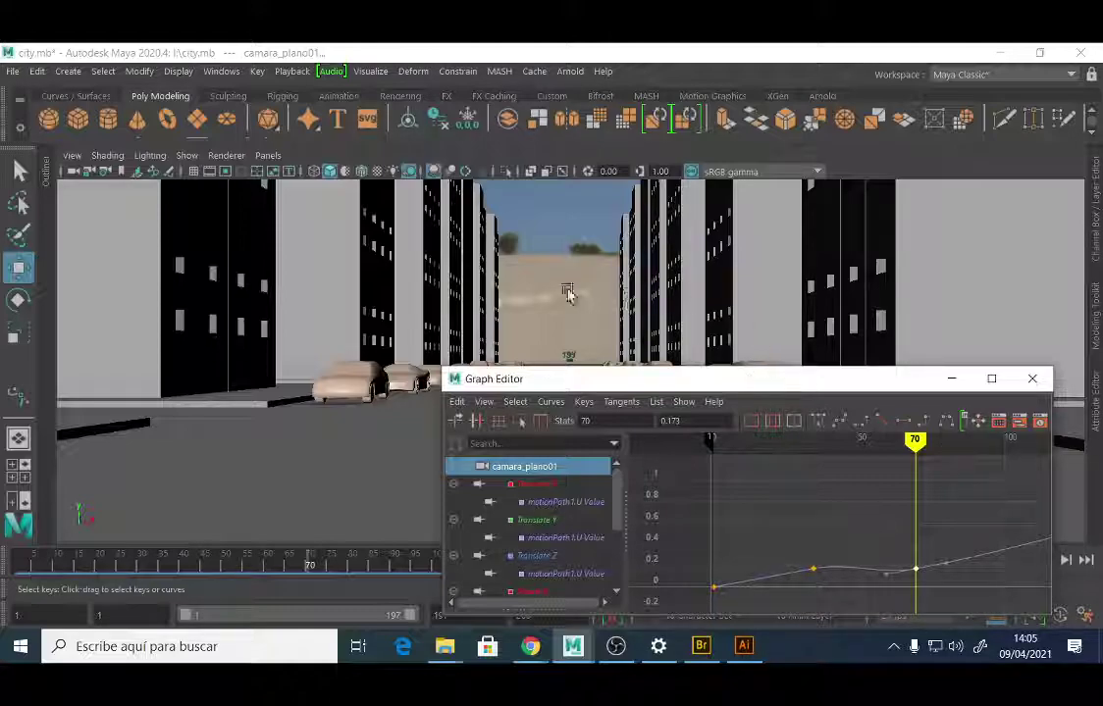
Enlarge the Graph Editor to show the curve between frames 35 and 70, and select the frame 35 key.
drag(695, 382, 296, 163)
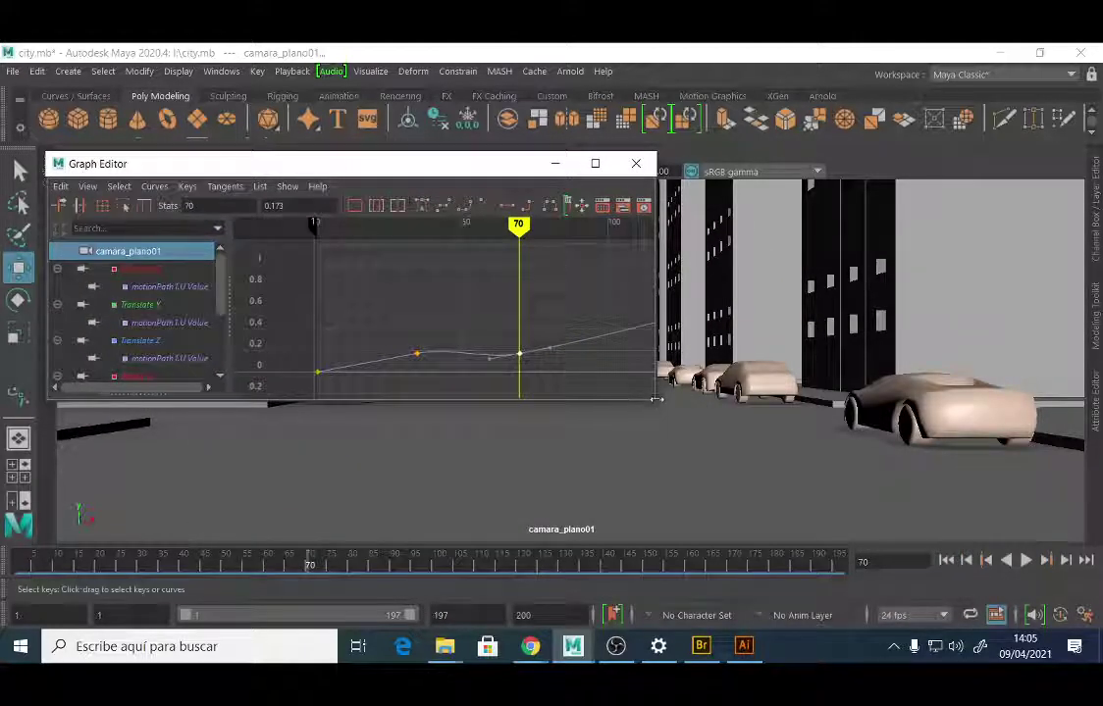
drag(655, 403, 962, 574)
alt+middle_drag(692, 441, 625, 342)
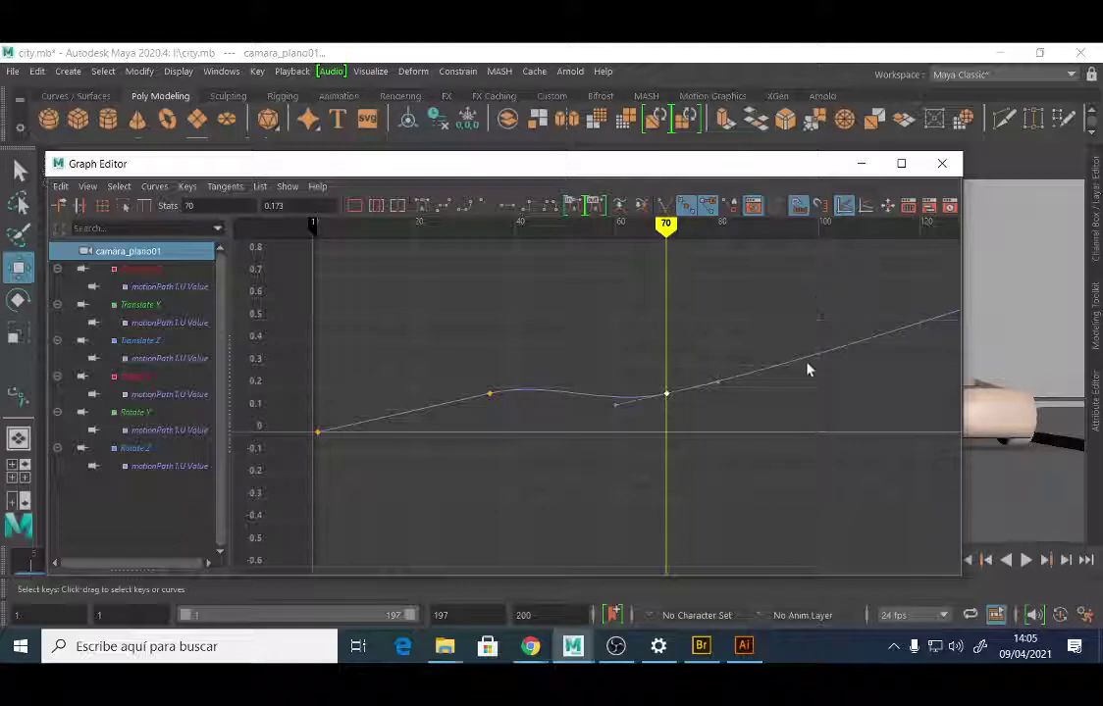
click(490, 392)
click(490, 394)
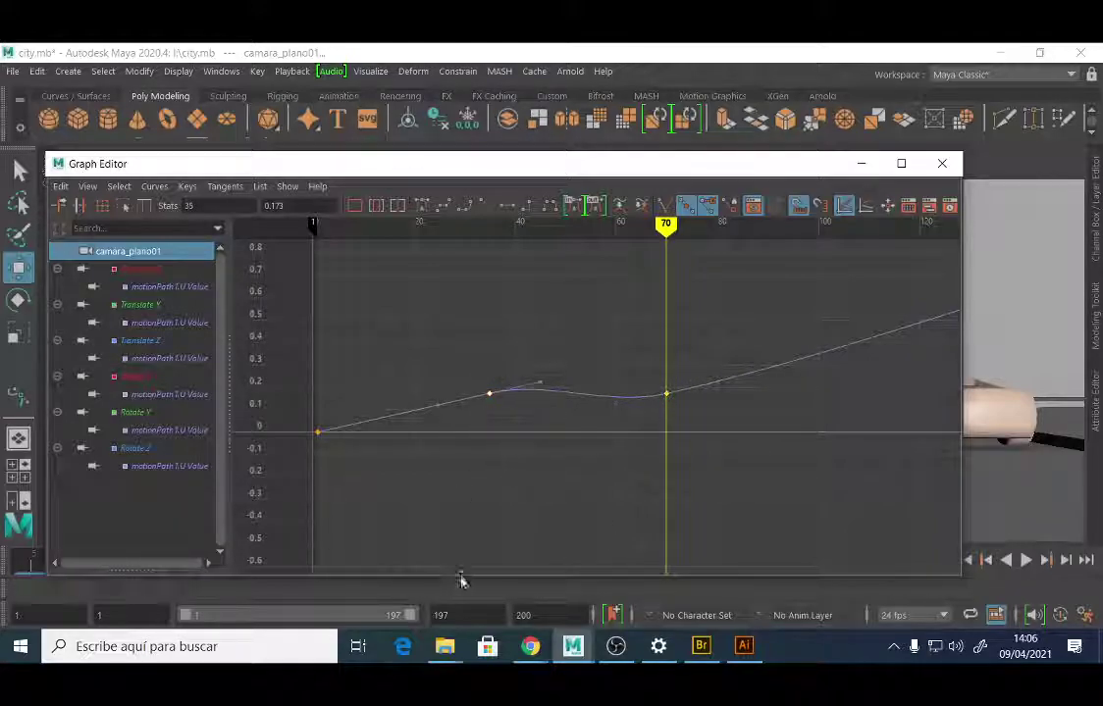
Break the frame 70 key's tangents, and level its incoming tangent handle to straighten the curve before it.
drag(690, 375, 634, 413)
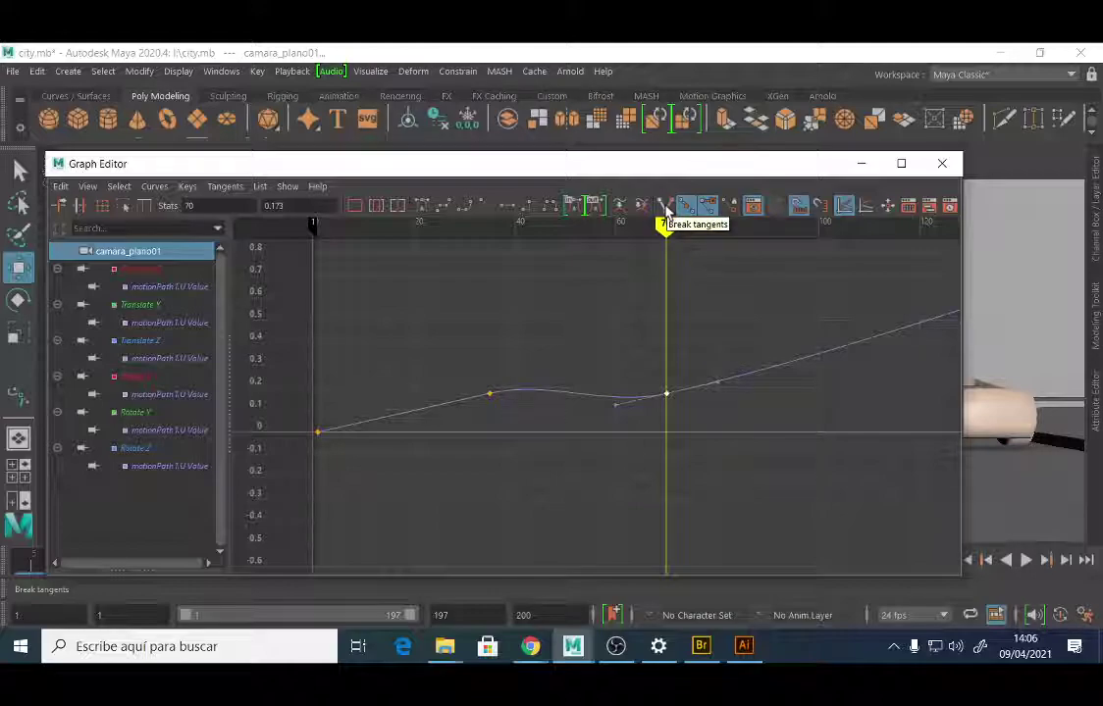
click(666, 207)
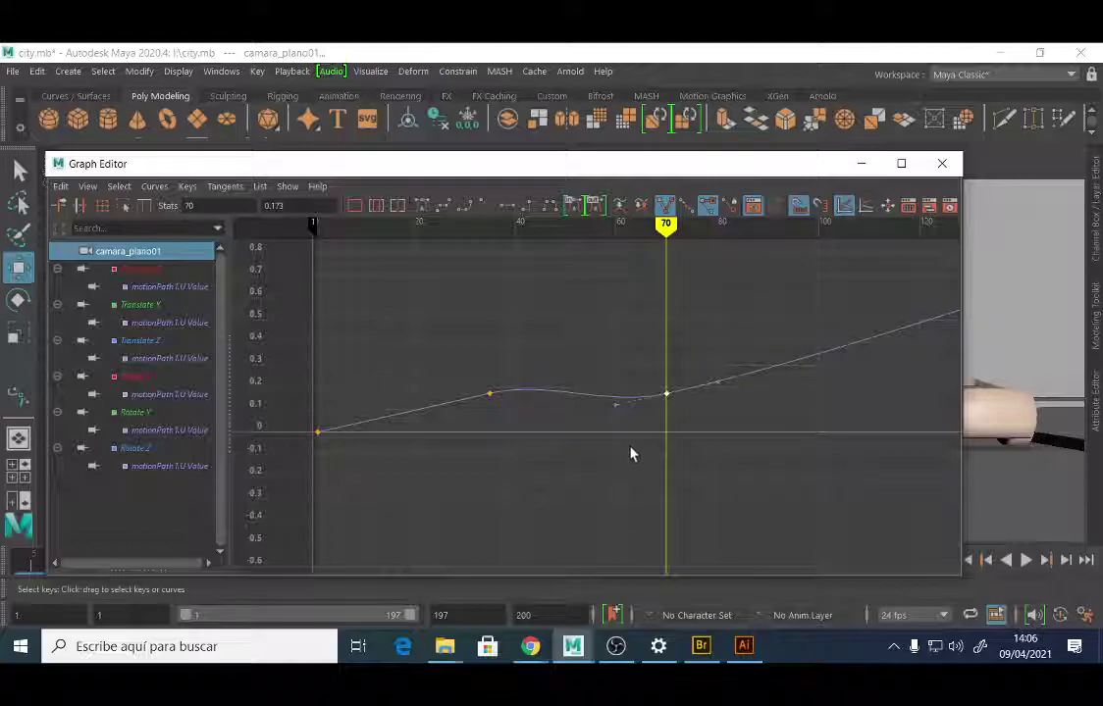
click(666, 207)
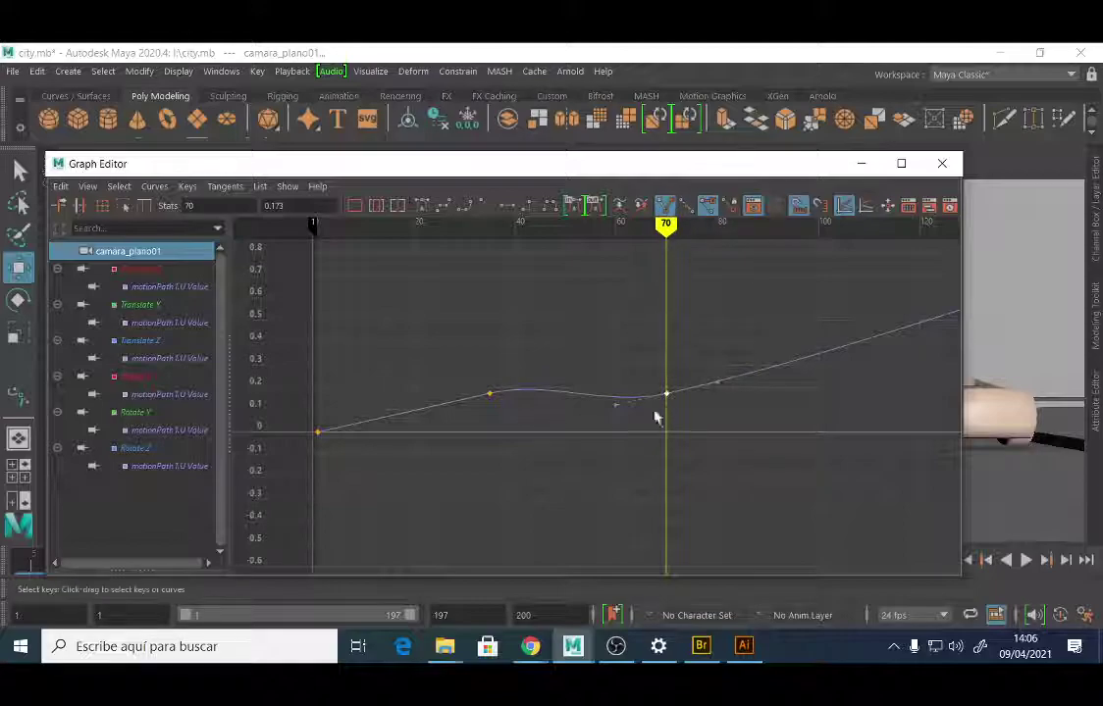
key(w)
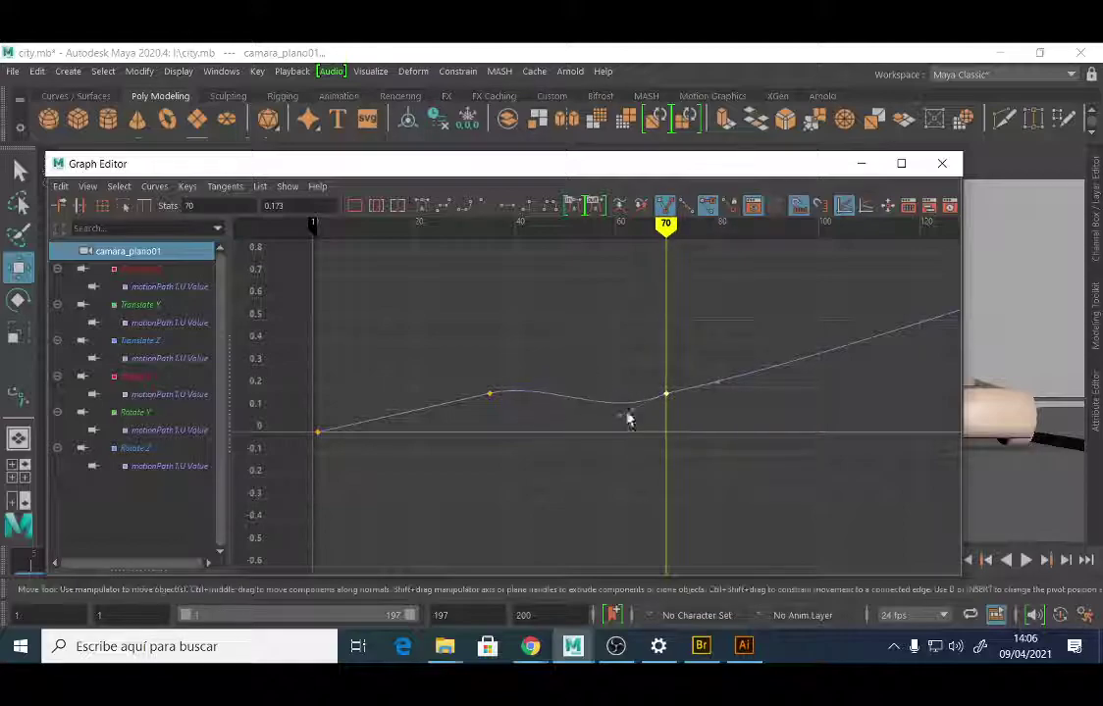
middle_drag(625, 419, 611, 395)
Break the frame 35 key's tangents, level its outgoing handle toward frame 70, and align the incoming handle with the curve.
drag(500, 378, 485, 412)
click(665, 205)
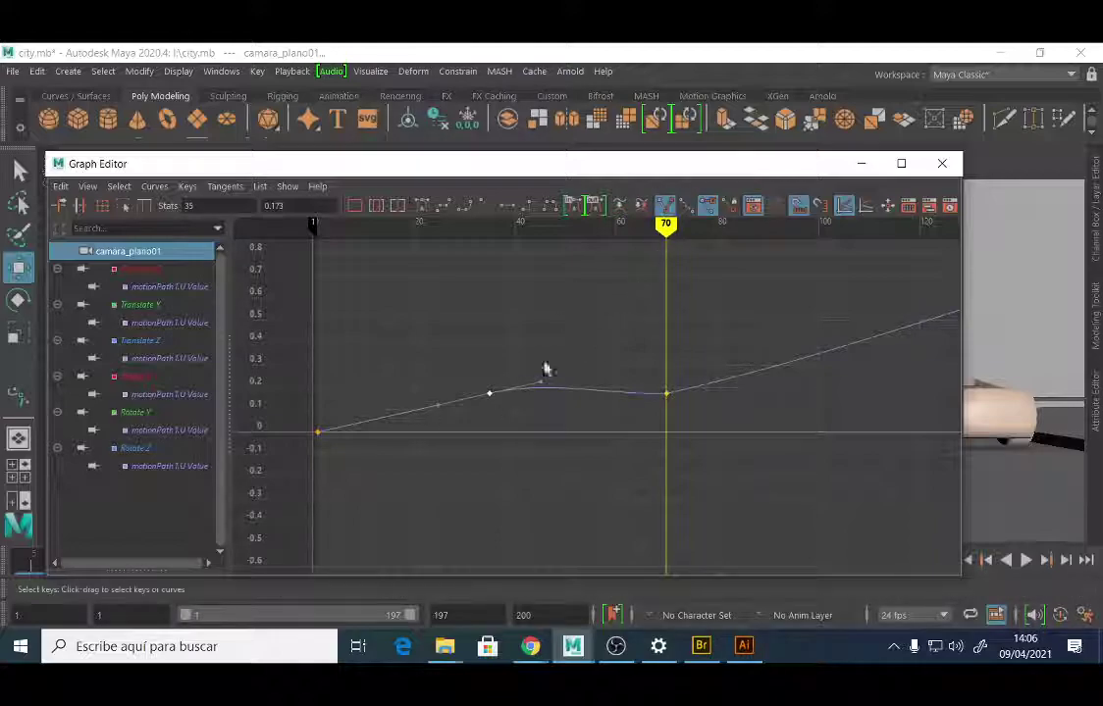
middle_drag(539, 388, 541, 395)
mouse_move(438, 412)
middle_down()
mouse_move(396, 413)
mouse_move(429, 414)
middle_up()
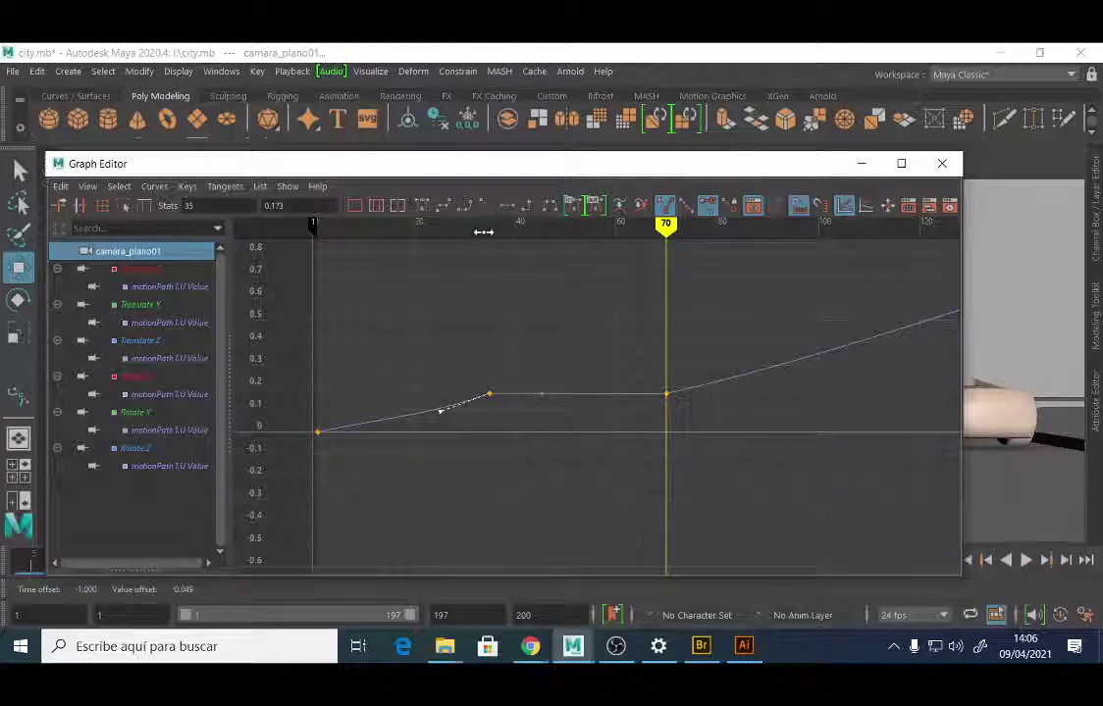
mouse_move(443, 413)
middle_down()
mouse_move(429, 403)
mouse_move(429, 394)
mouse_move(448, 413)
mouse_move(432, 374)
mouse_move(459, 344)
mouse_move(441, 362)
mouse_move(453, 419)
mouse_move(446, 359)
mouse_move(447, 410)
middle_up()
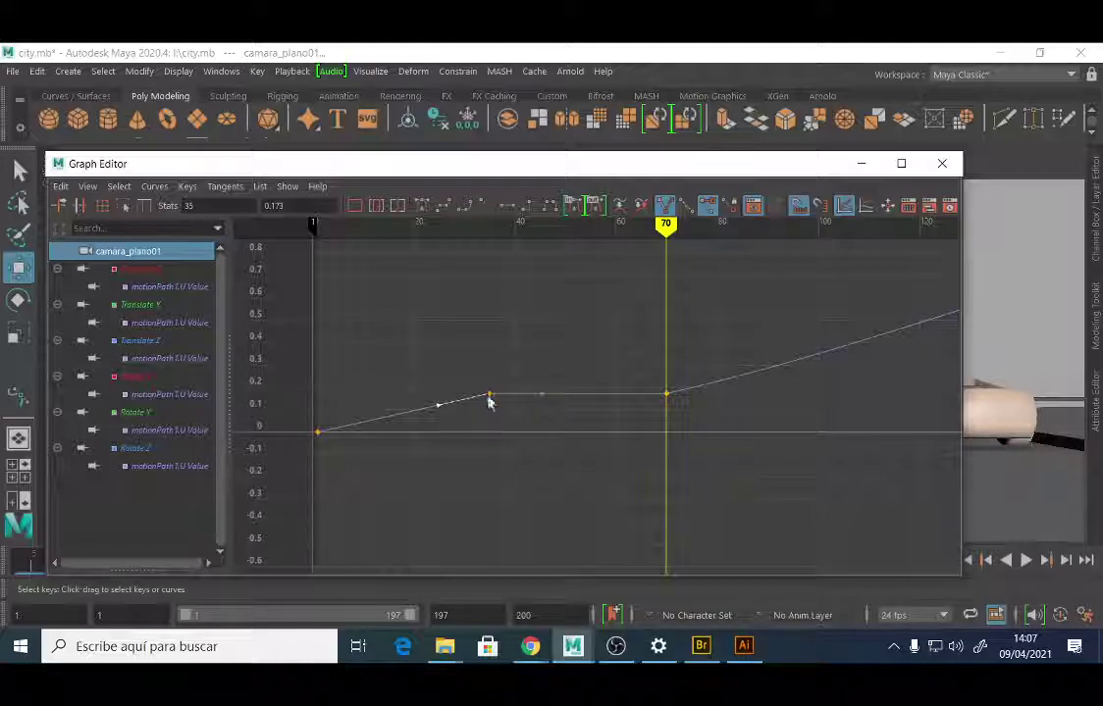
Apply weighted tangents to the frame 35 key on the motion path curve and adjust its incoming handle.
click(485, 427)
click(187, 187)
mouse_move(155, 188)
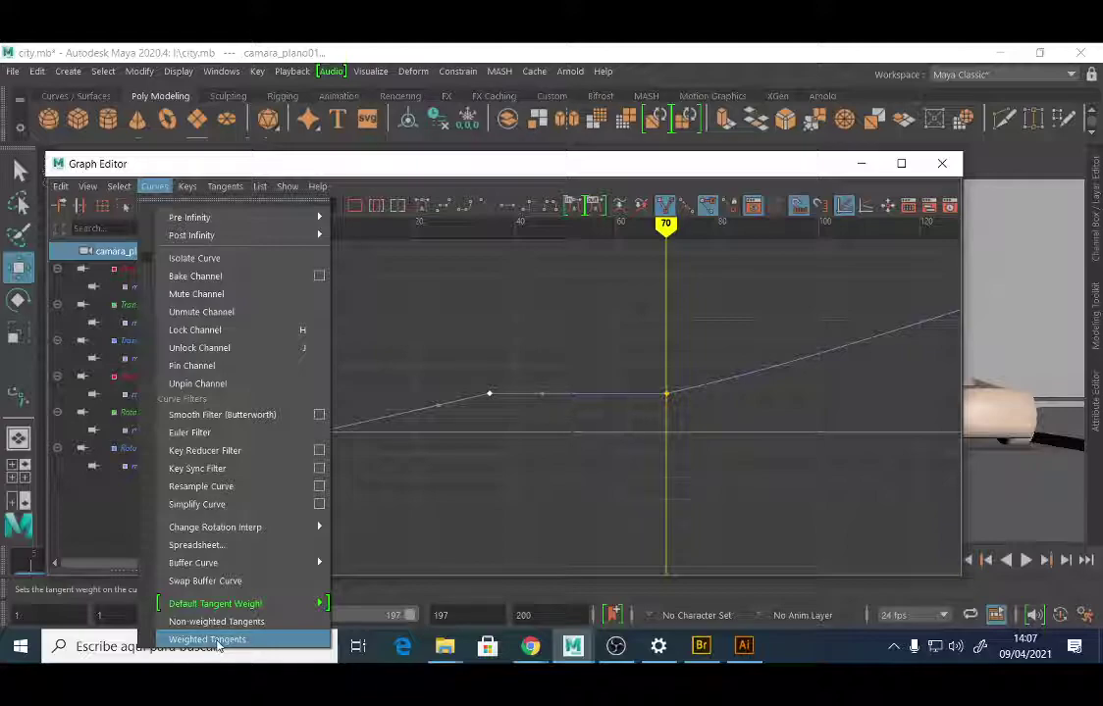
click(213, 642)
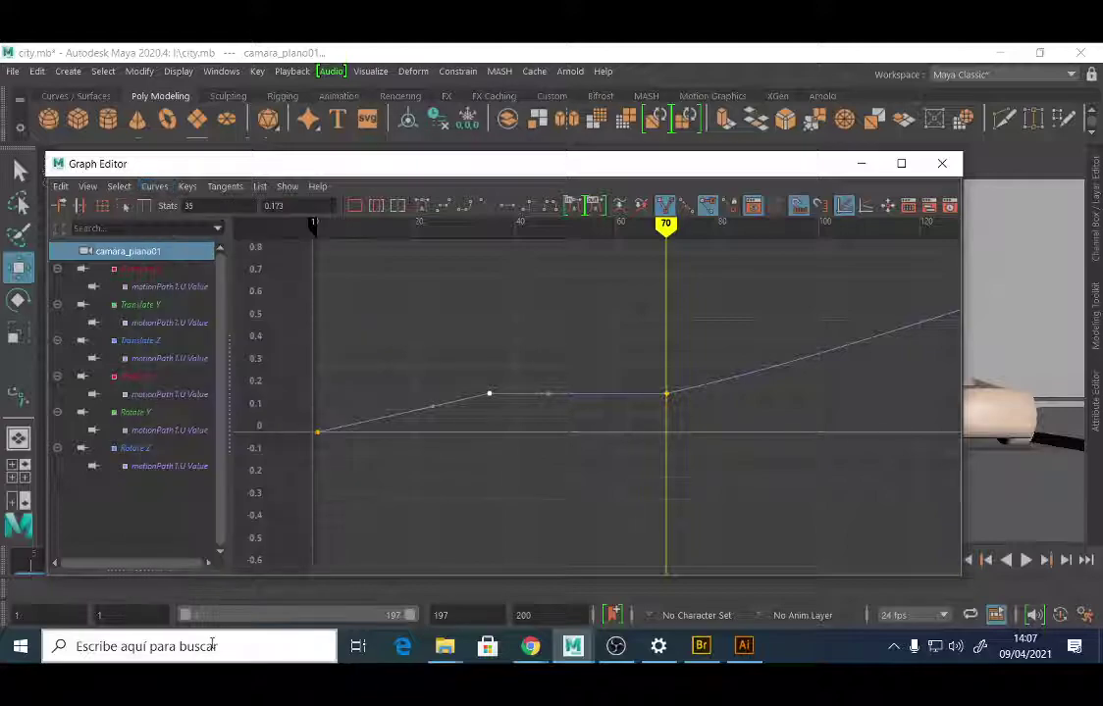
mouse_move(430, 410)
mouse_down()
mouse_move(382, 352)
mouse_move(445, 438)
mouse_move(349, 308)
mouse_move(468, 450)
mouse_move(369, 344)
mouse_move(455, 429)
mouse_move(394, 347)
mouse_move(446, 419)
mouse_move(437, 406)
mouse_up()
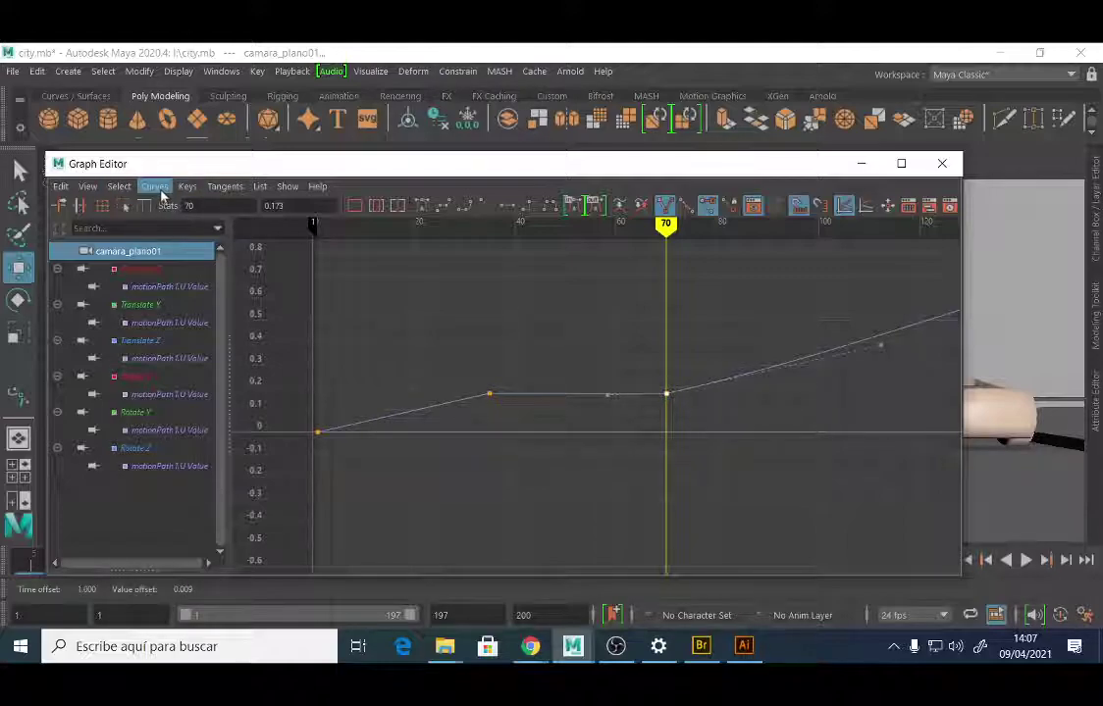
Apply weighted tangents to the frame 70 key, and shorten and flatten its outgoing handle so the camera starts moving gradually.
click(157, 187)
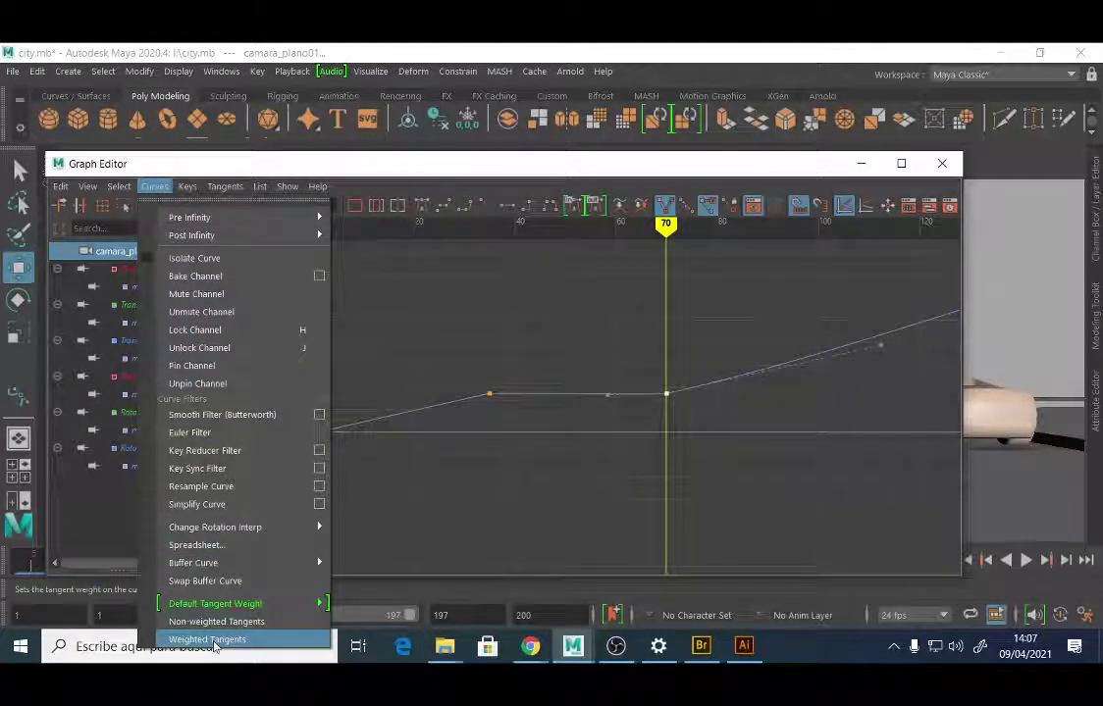
click(211, 639)
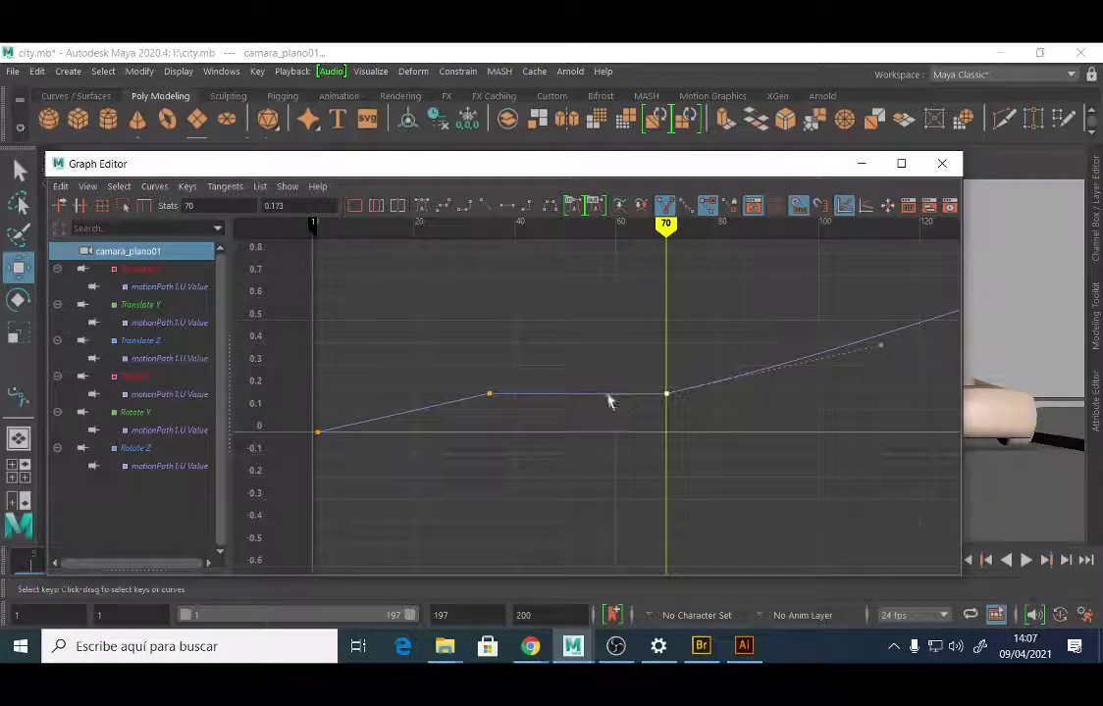
mouse_move(884, 342)
mouse_down()
mouse_move(878, 359)
mouse_move(881, 349)
mouse_up()
middle_drag(881, 349, 778, 393)
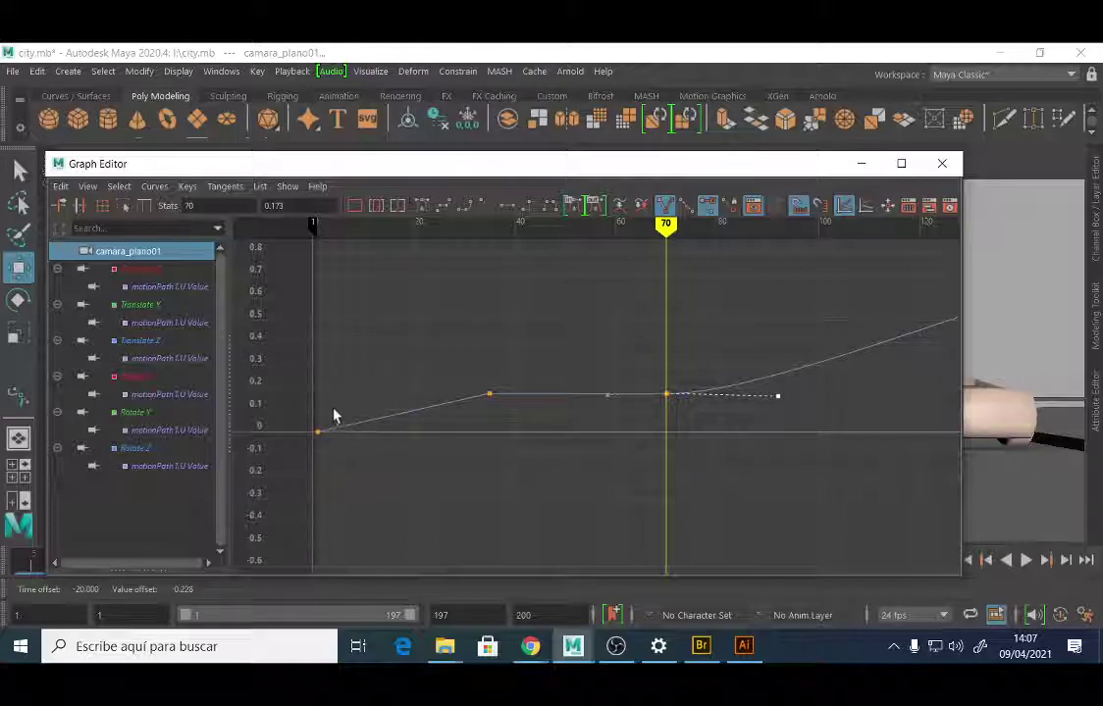
Break the frame 1 key's tangents, make them weighted, and extend the outgoing handle lower for a gradual start.
click(318, 432)
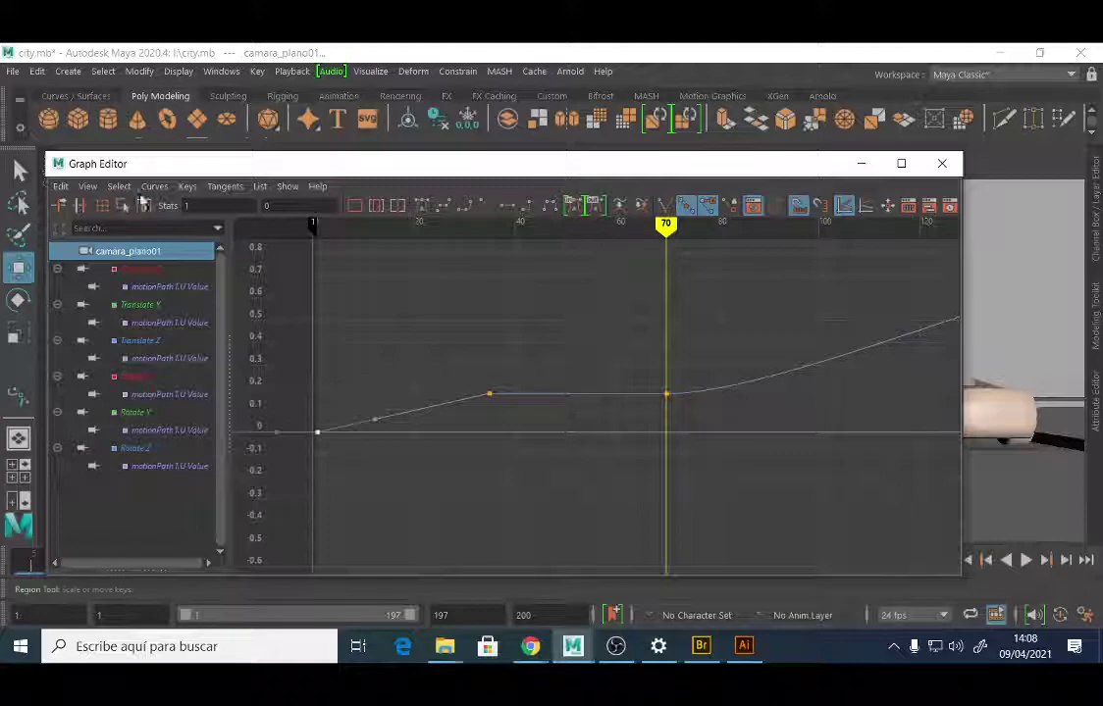
click(666, 208)
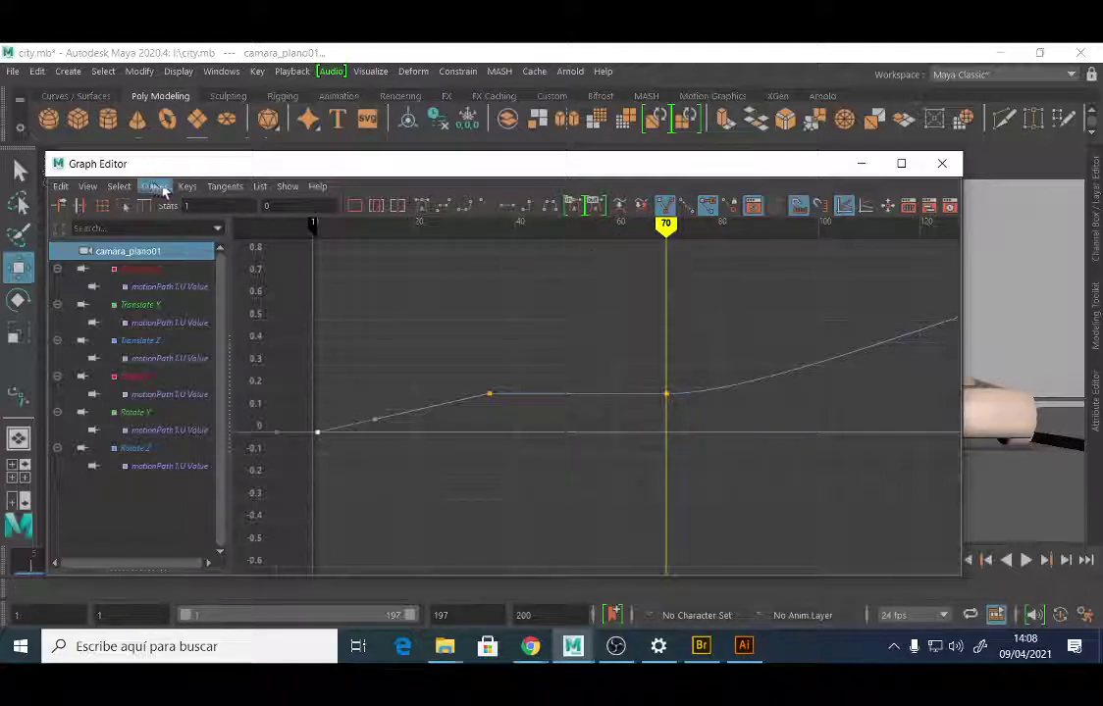
click(154, 187)
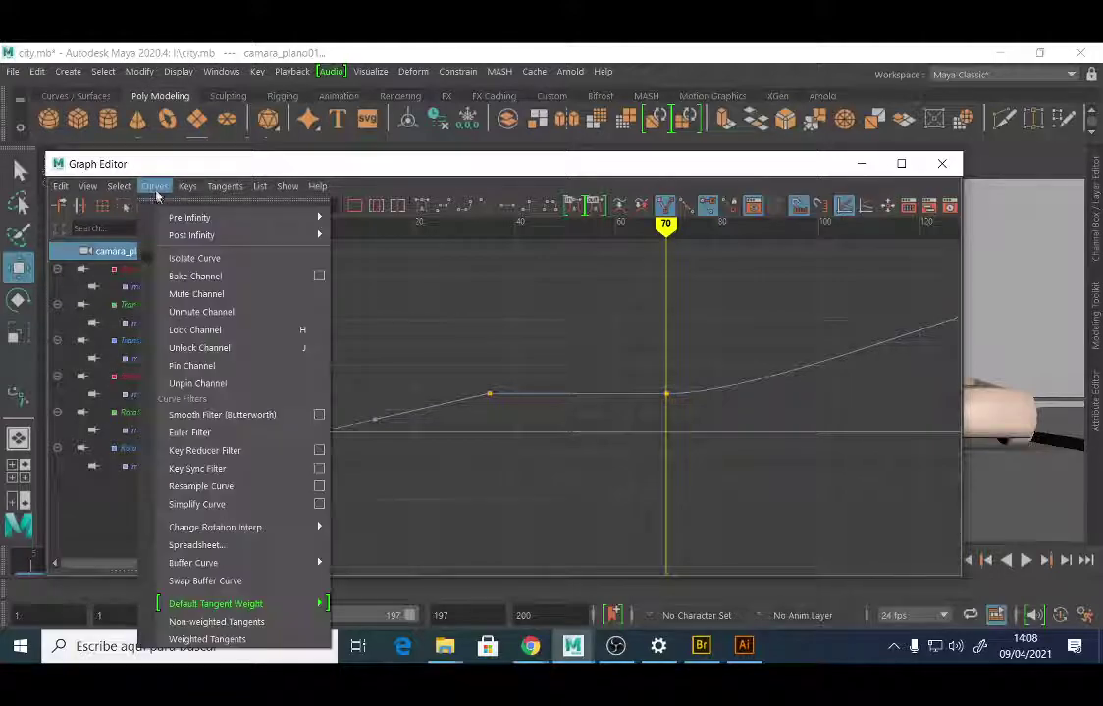
click(223, 636)
middle_drag(372, 423, 401, 424)
Raise the frame 35 key's incoming tangent handle to ease the camera into its pause.
drag(477, 384, 500, 413)
middle_drag(439, 409, 422, 401)
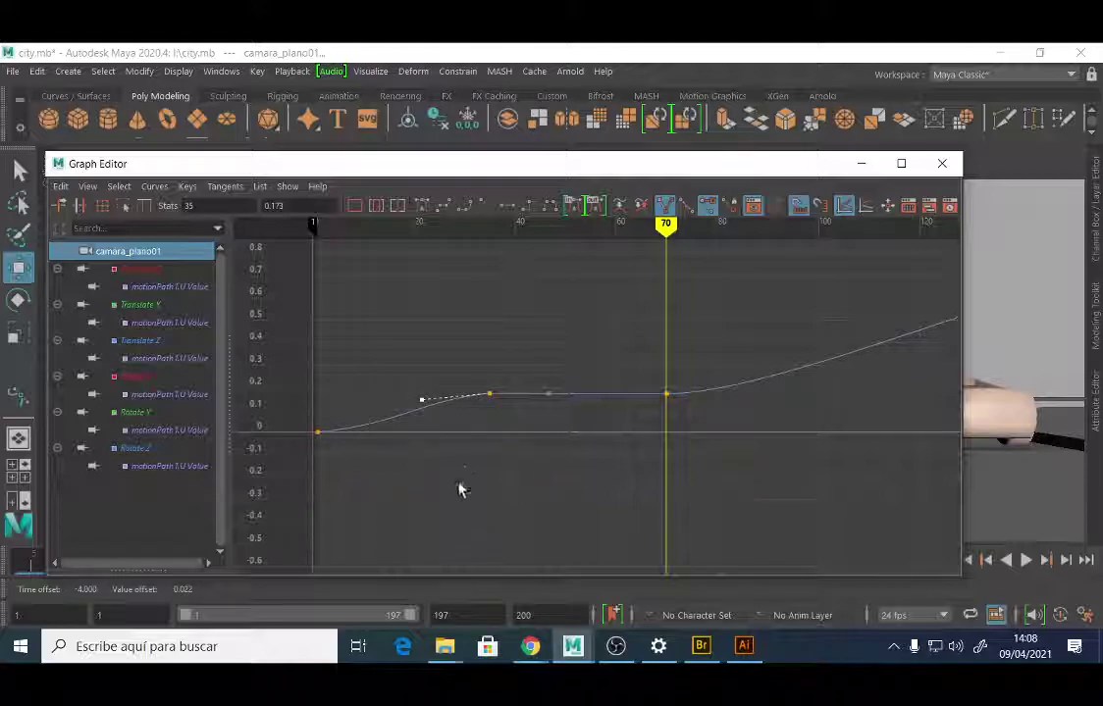
alt+right_drag(409, 417, 611, 393)
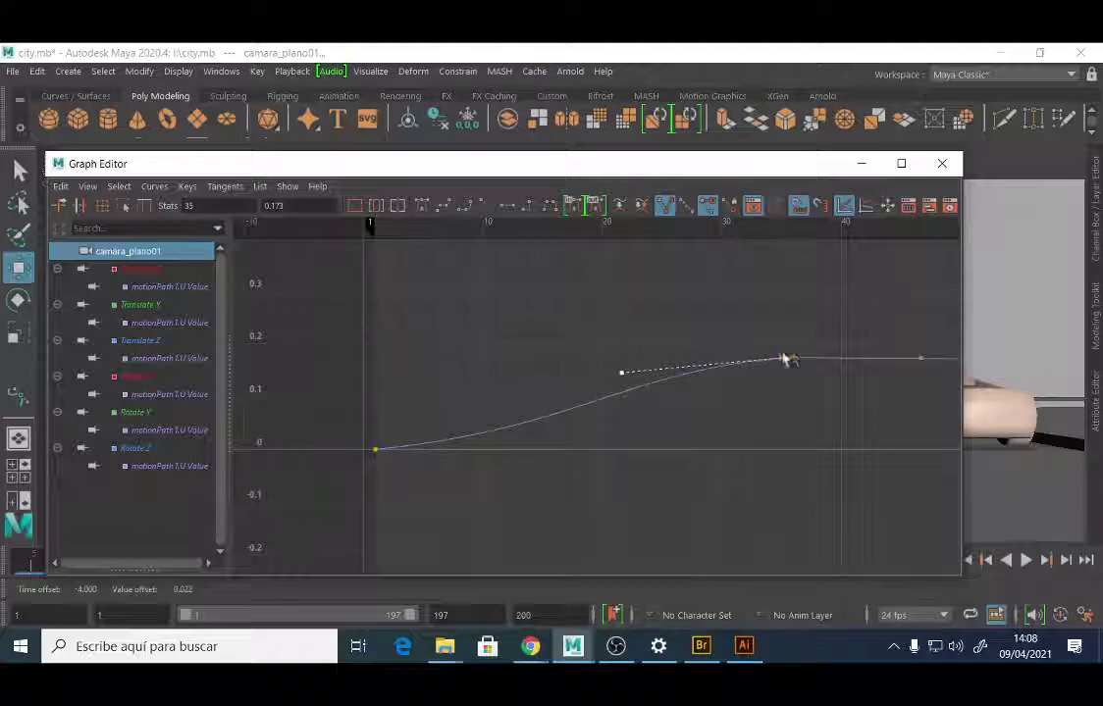
Select the motion path curve's last key at frame 197 and raise its incoming tangent handle.
alt+middle_drag(794, 357, 484, 368)
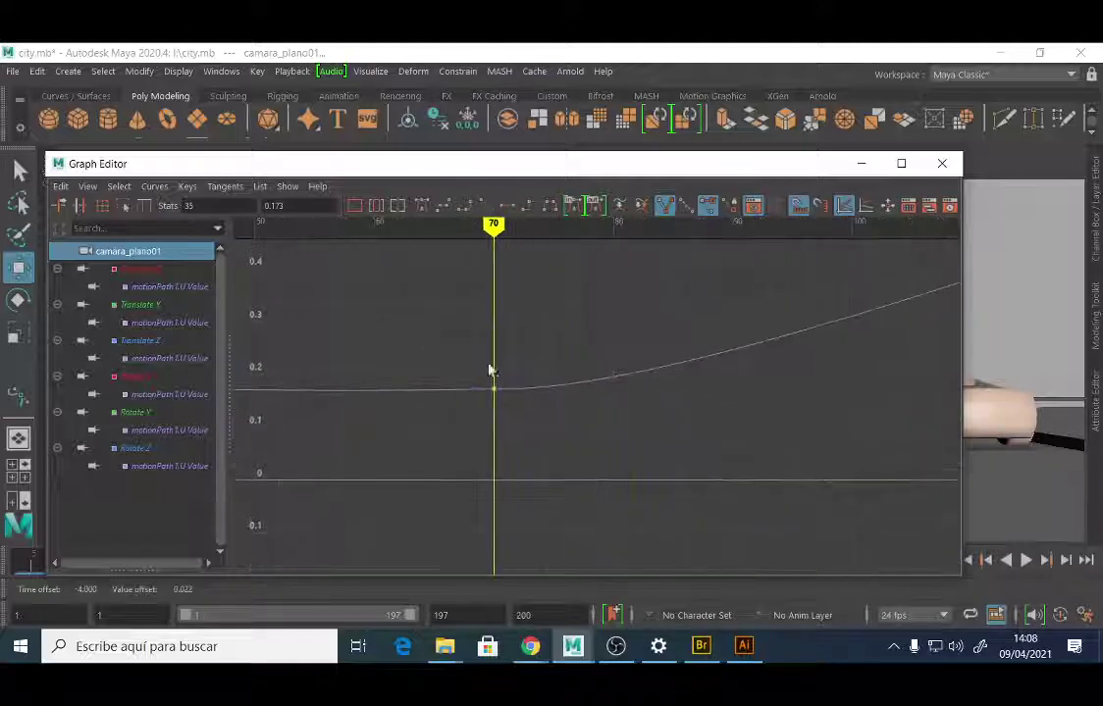
alt+middle_drag(774, 293, 545, 381)
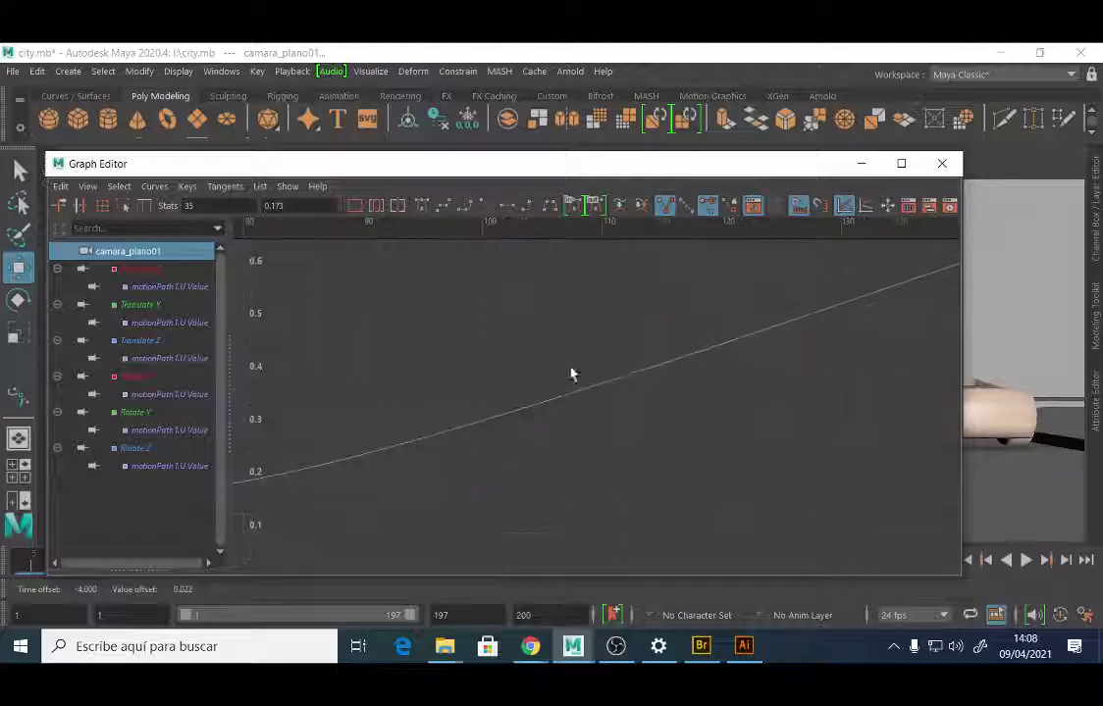
alt+middle_drag(441, 426, 614, 322)
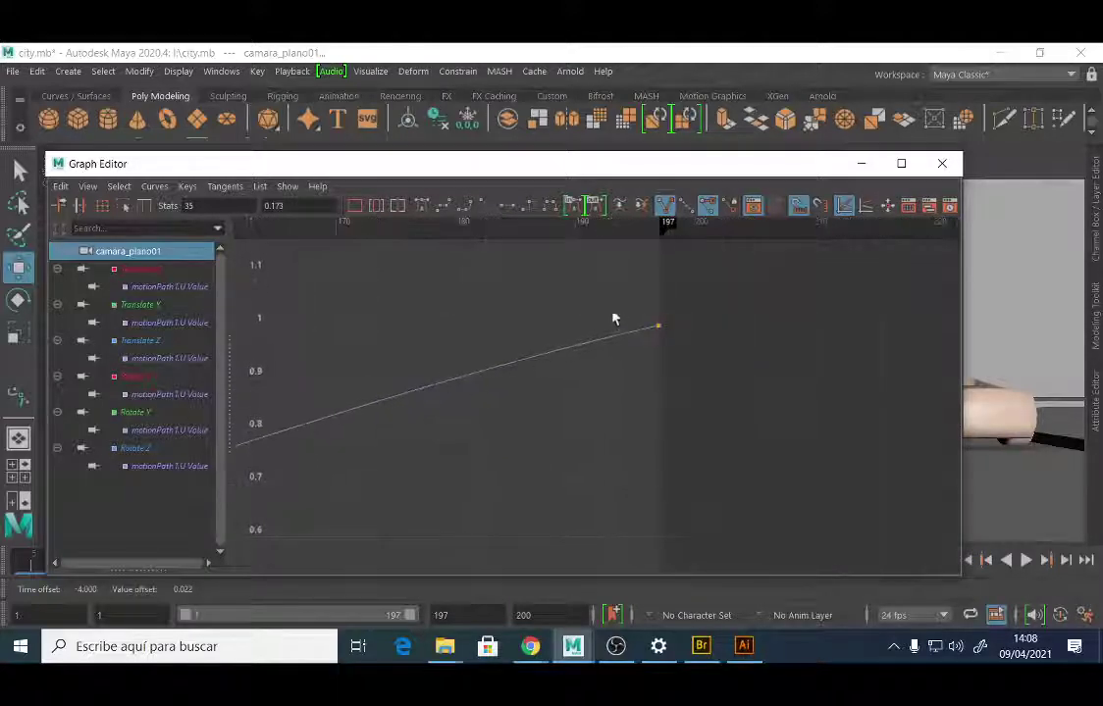
click(657, 324)
alt+middle_drag(511, 344, 693, 319)
alt+right_drag(693, 319, 601, 310)
click(403, 411)
drag(403, 411, 477, 361)
click(762, 307)
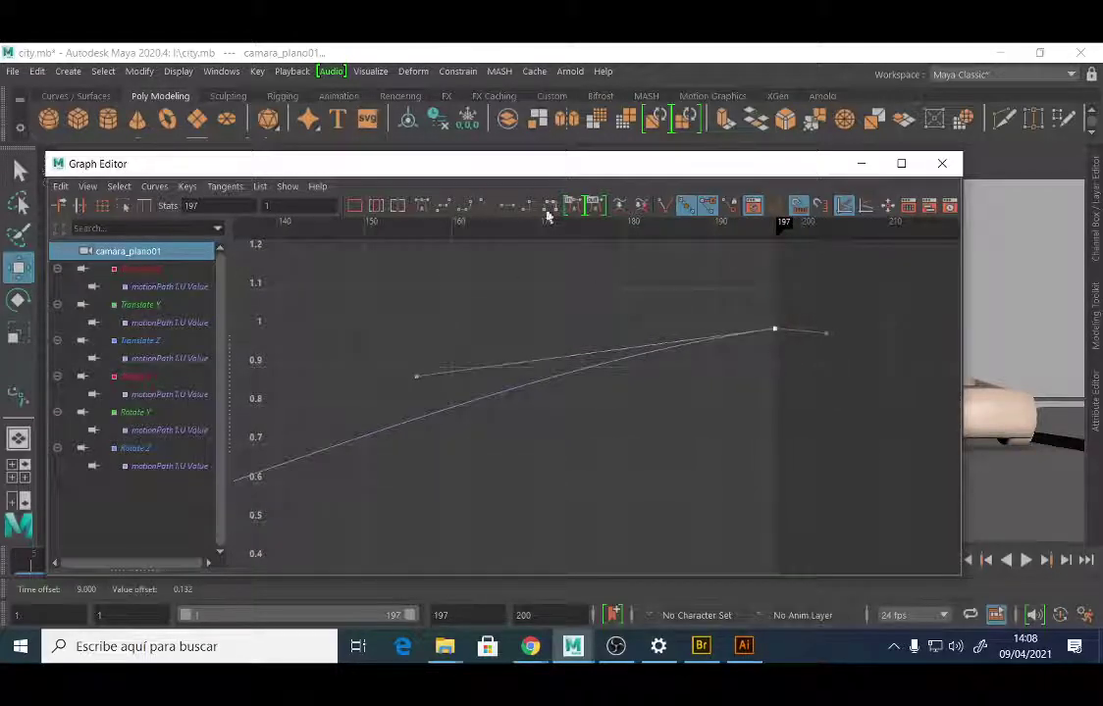
Apply weighted tangents to the frame 197 key and break its tangents.
click(157, 189)
click(236, 636)
click(419, 377)
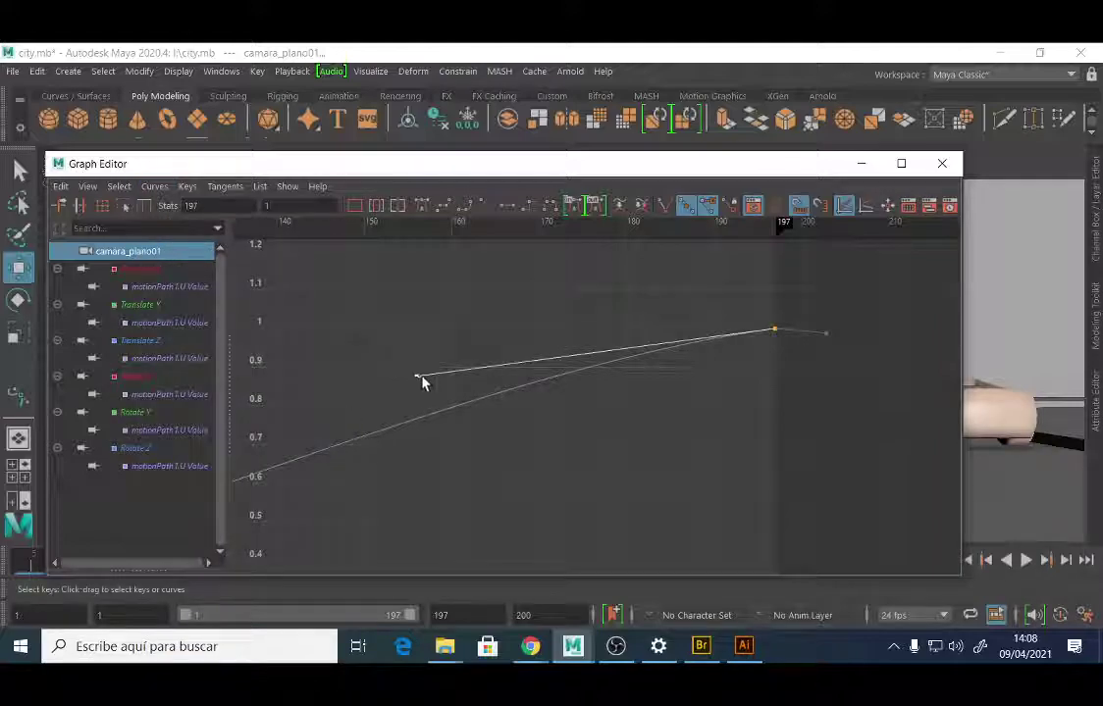
click(665, 206)
Level the frame 197 key's incoming tangent handle so the camera slows to a stop, and frame the whole curve.
drag(416, 379, 541, 248)
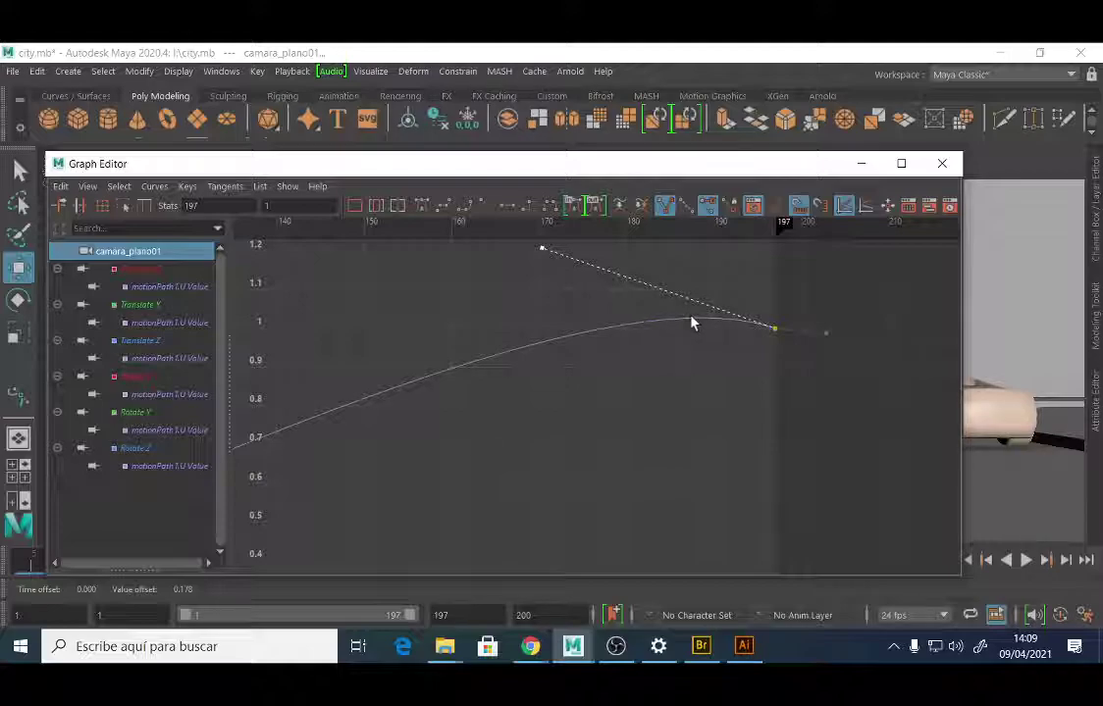
click(775, 328)
drag(541, 250, 546, 328)
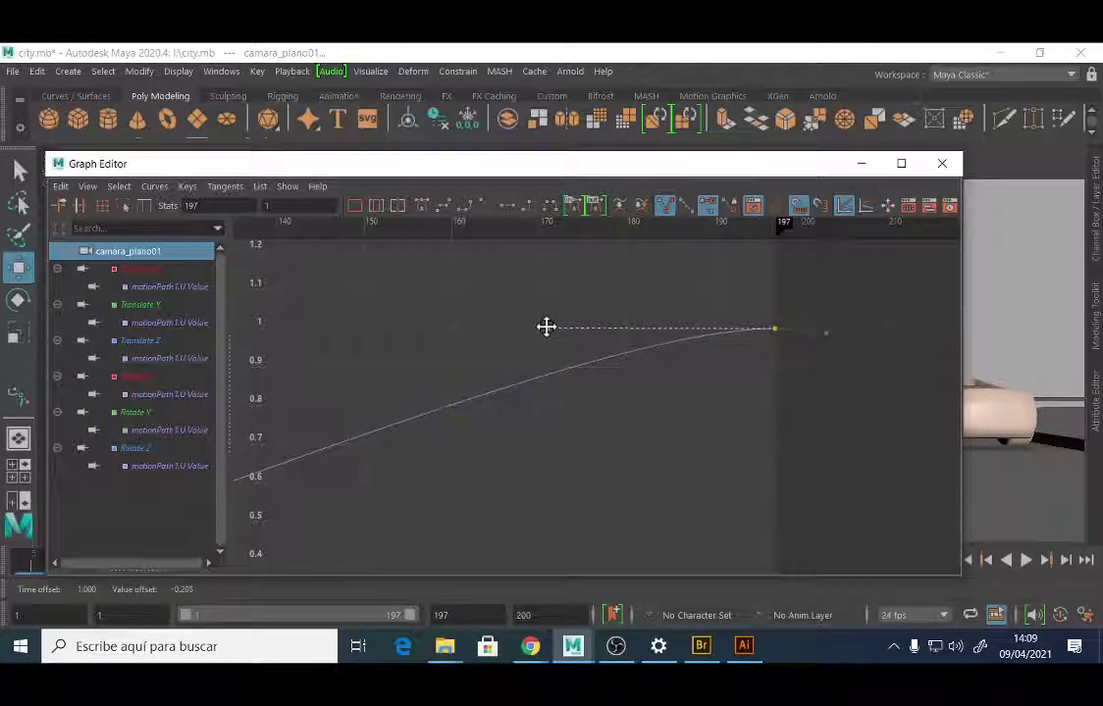
key(a)
alt+middle_drag(563, 342, 413, 357)
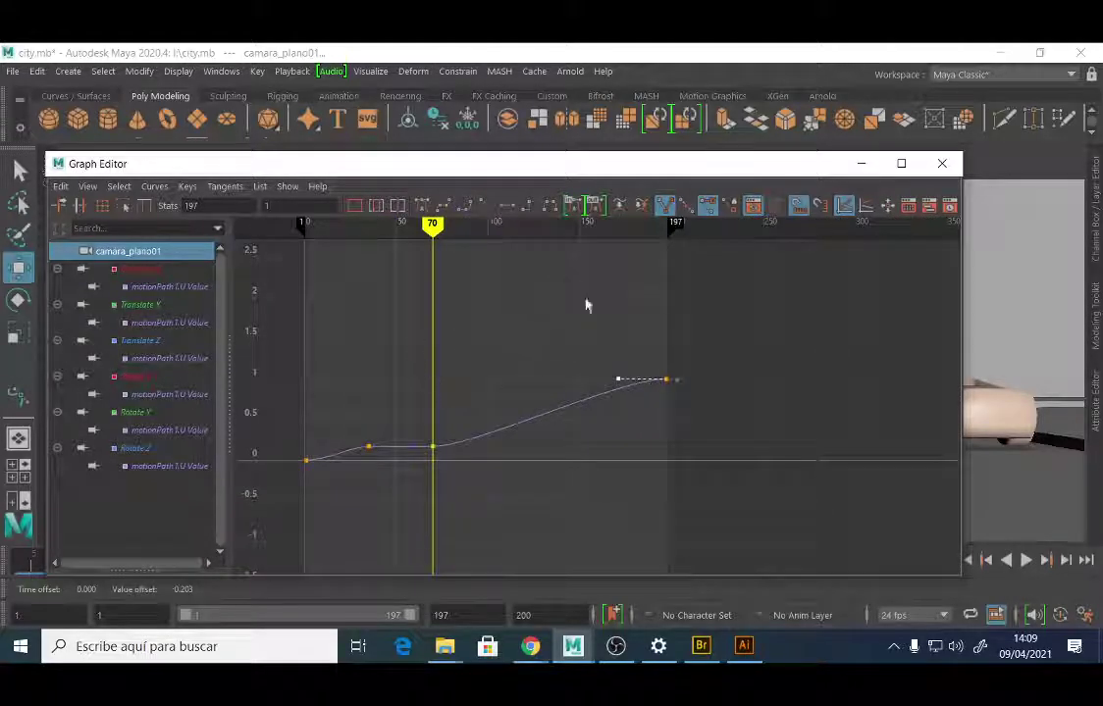
Minimize the Graph Editor, play the camera animation in the viewport, and scrub back through the pause to check the motion.
click(861, 162)
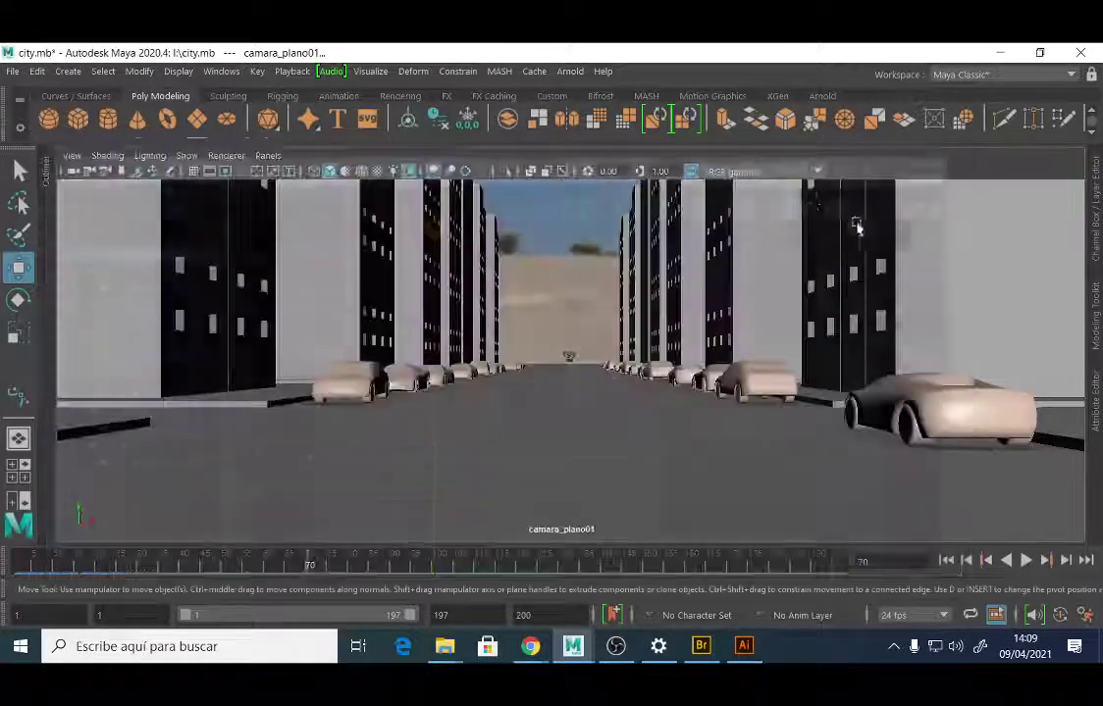
key(alt+v)
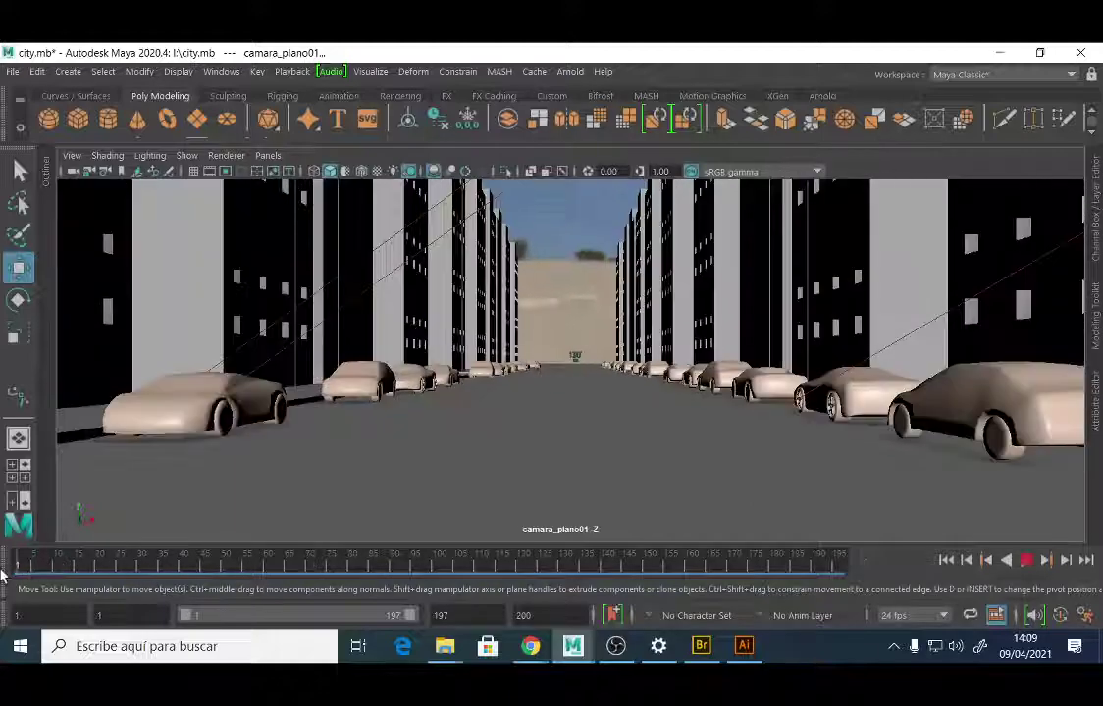
click(1025, 559)
click(1025, 559)
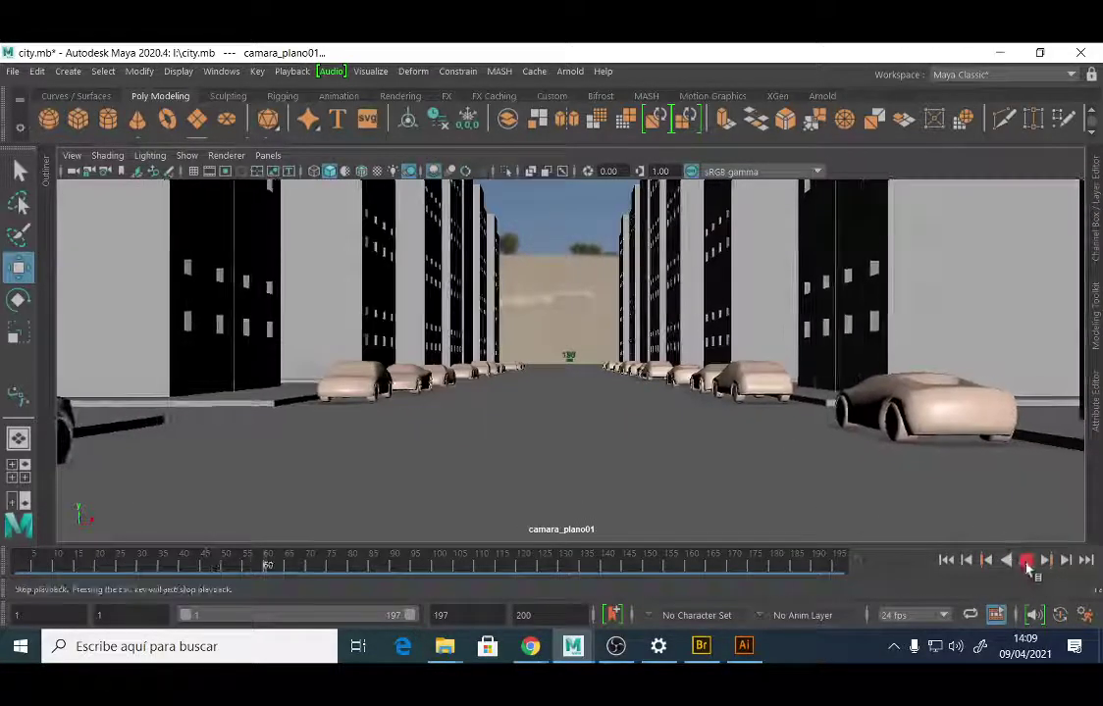
click(1028, 567)
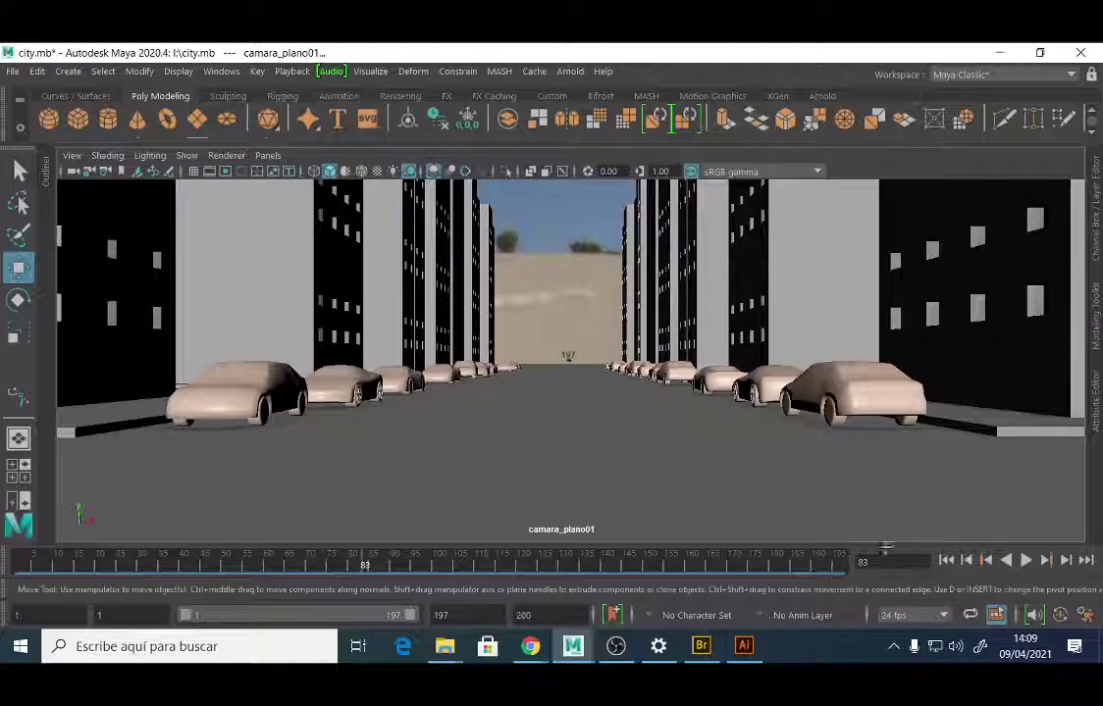
drag(356, 564, 252, 559)
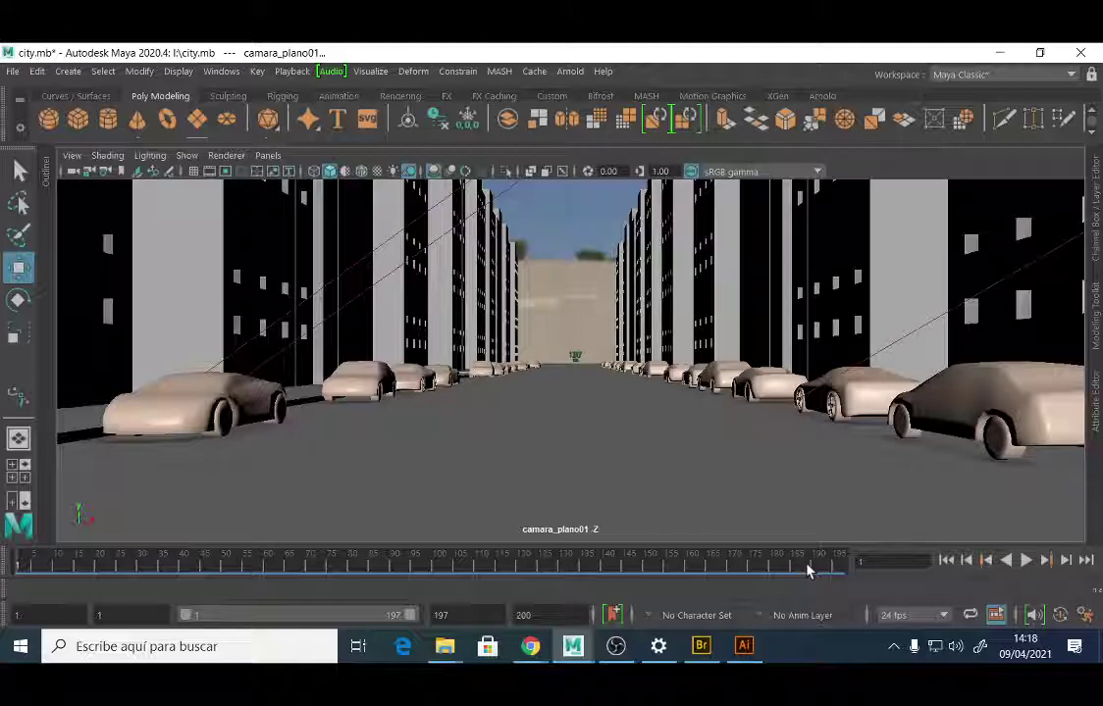
Minimize the Maya, Chrome and Illustrator windows, and find the PEN 4 MATERIAL CLASE (H:) drive's folders in File Explorer.
click(1000, 52)
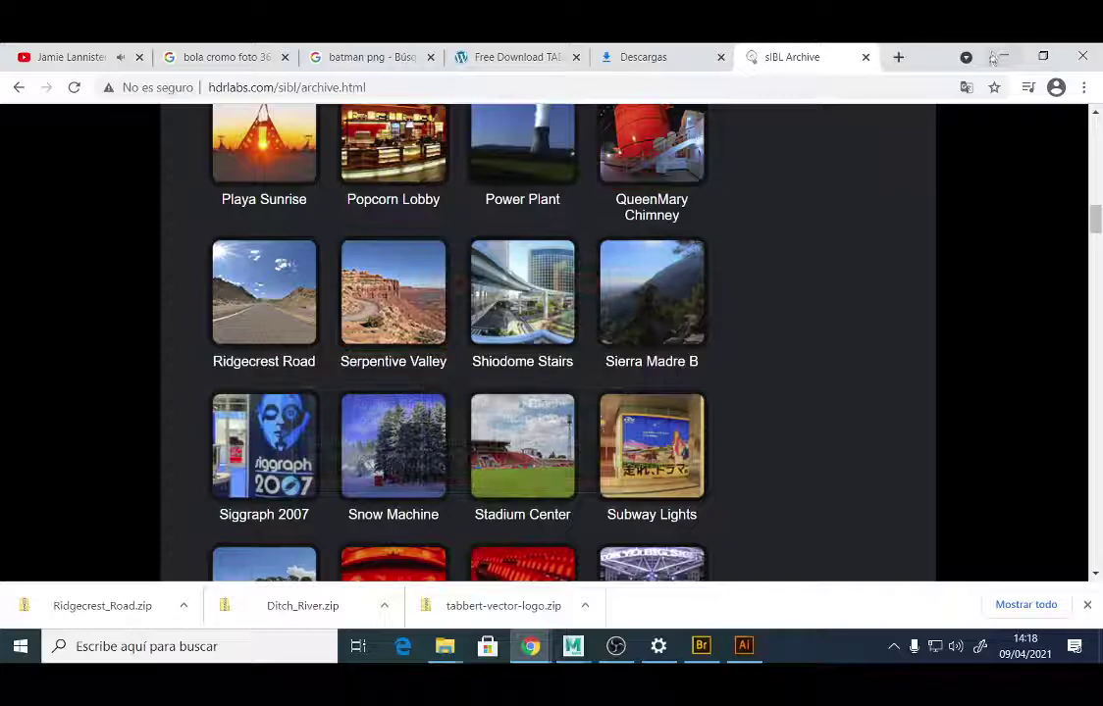
click(1003, 56)
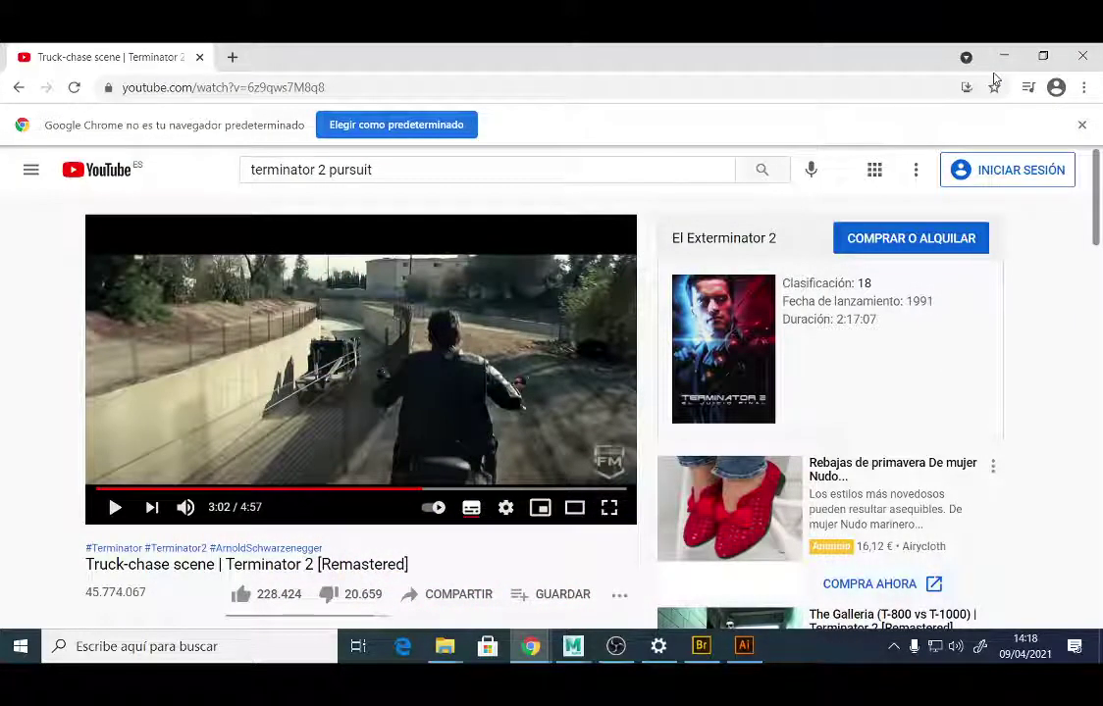
click(1003, 56)
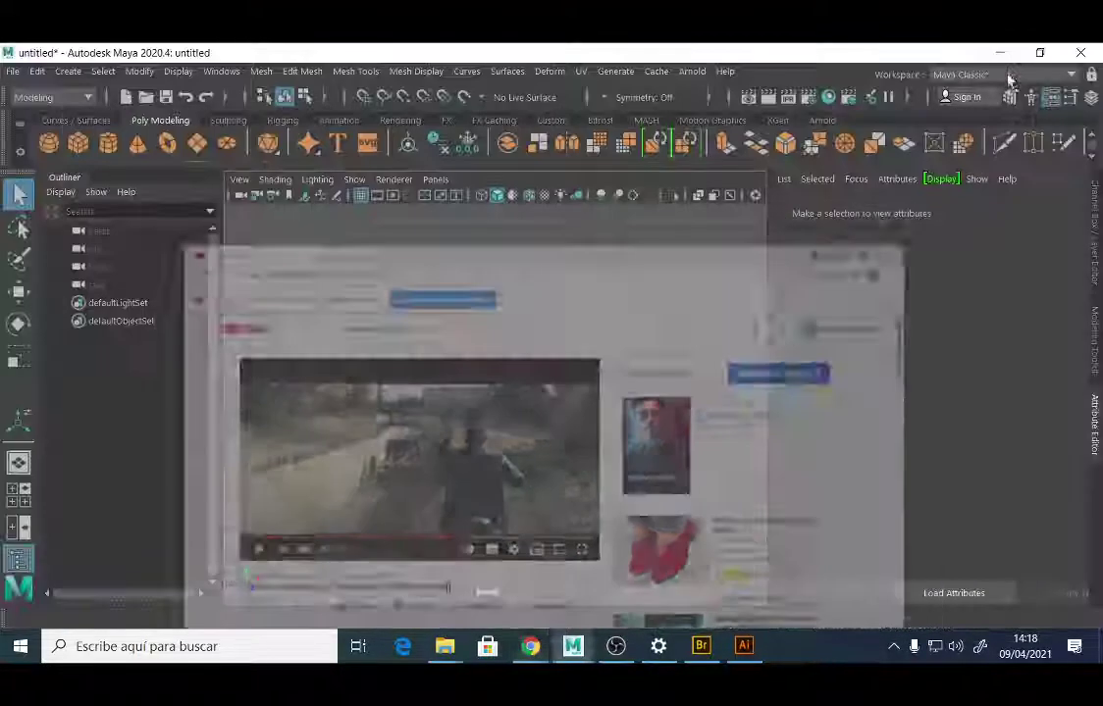
click(1000, 52)
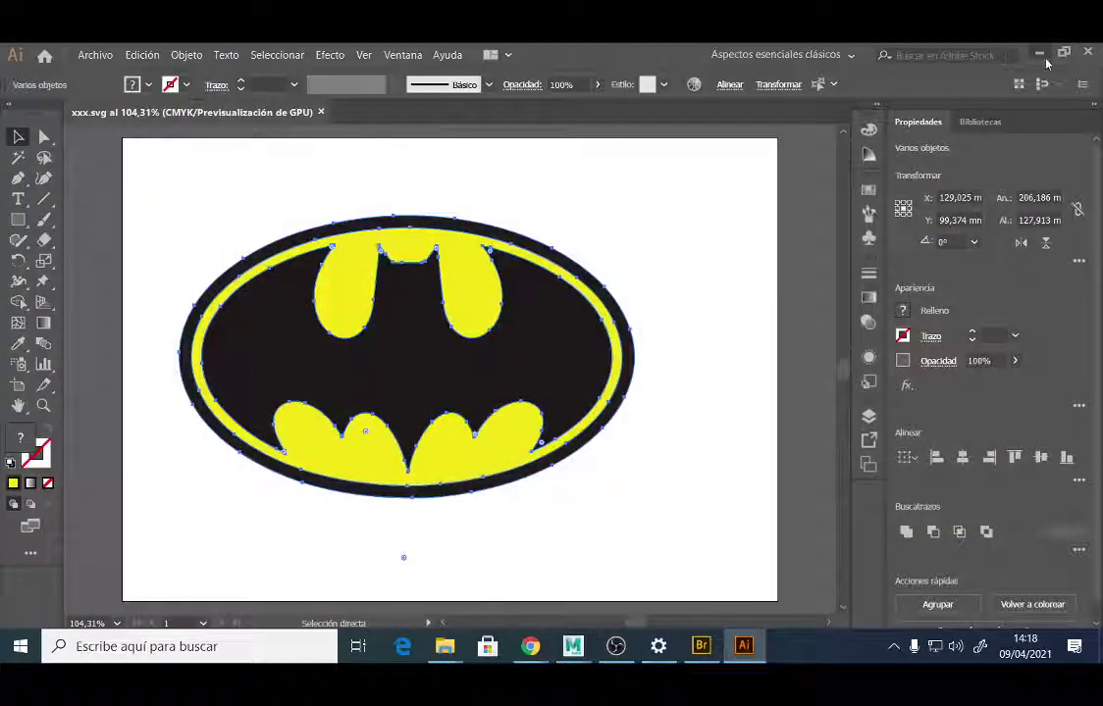
click(1046, 60)
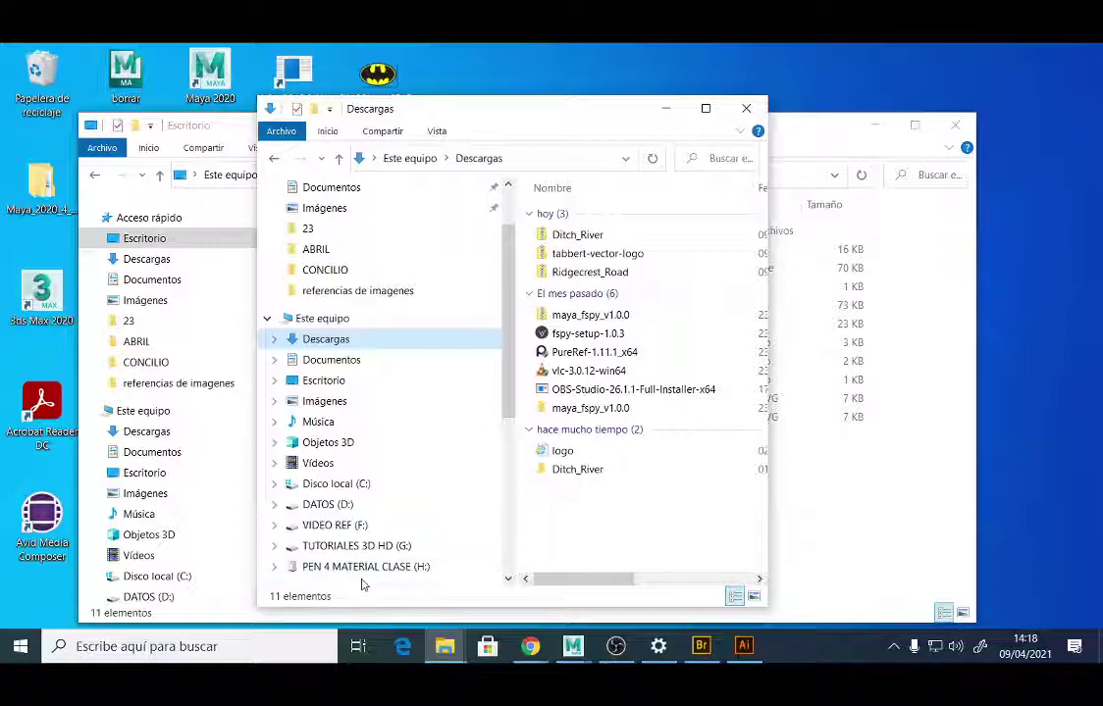
scroll(361, 579, down, 1)
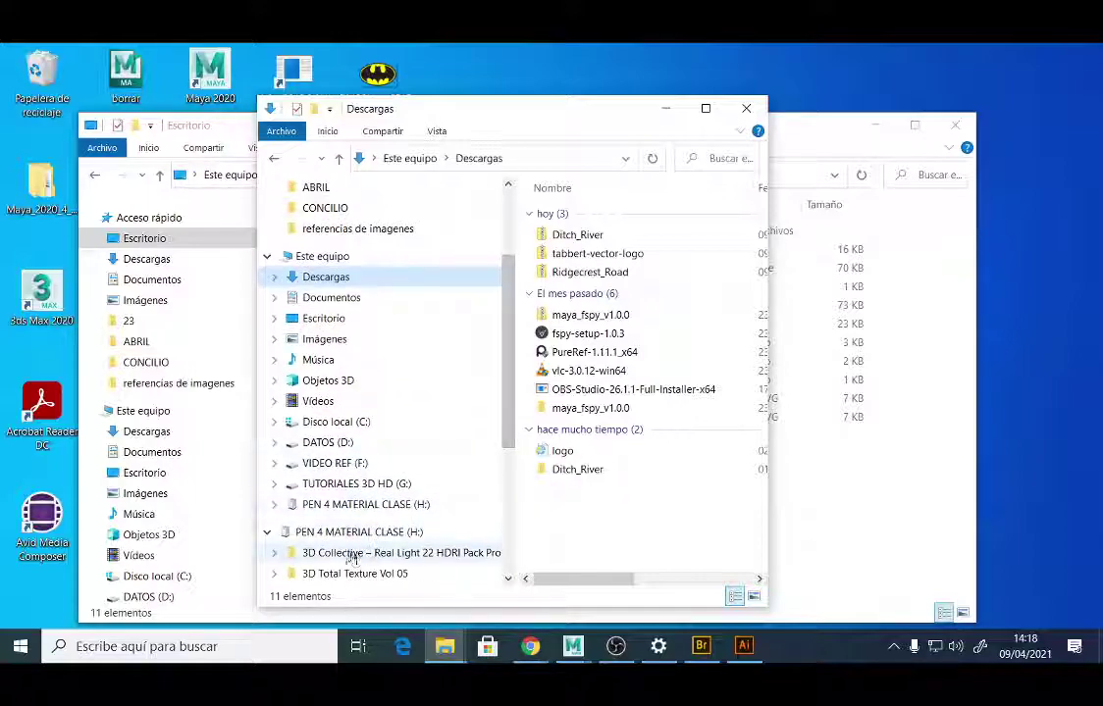